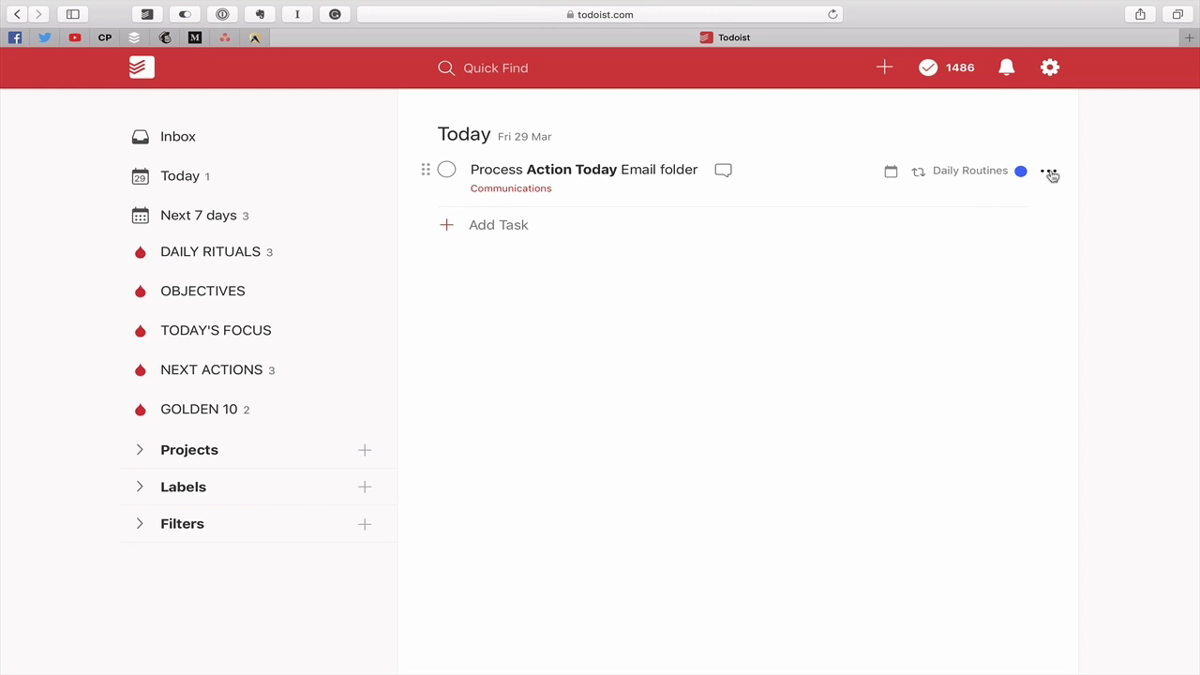
Look over the email folder task's action and scheduling menus without changing anything.
{"action": "left_click", "coordinate": [1050, 174]}
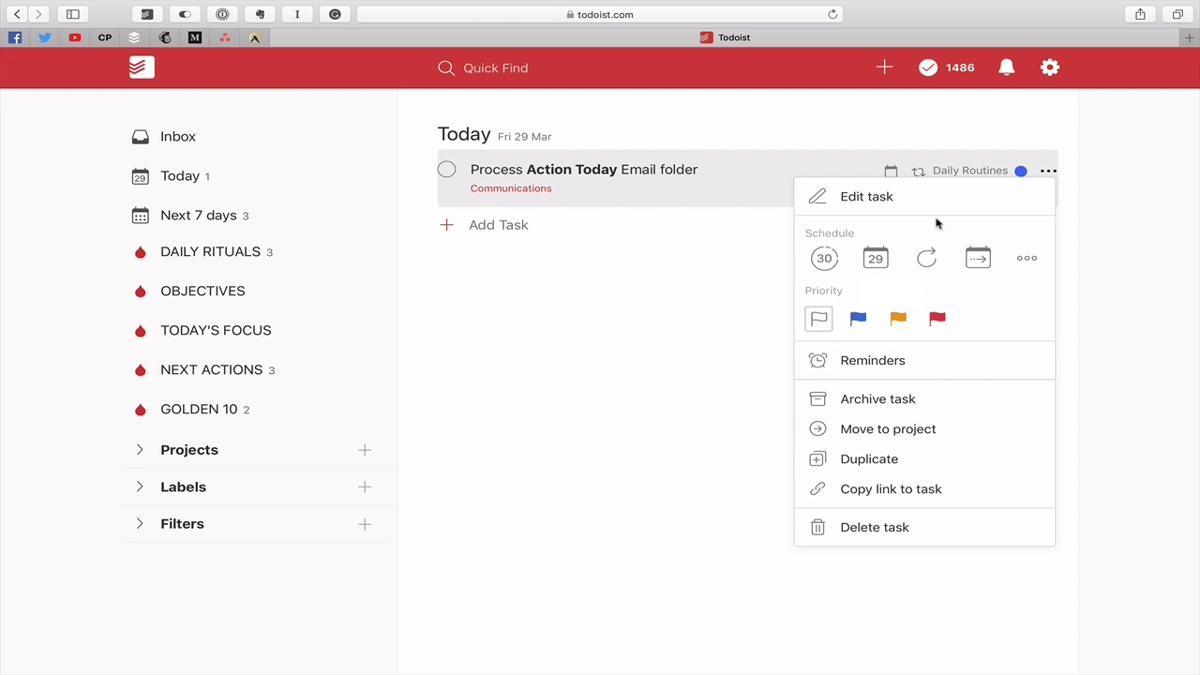
{"action": "left_click", "coordinate": [1110, 196]}
{"action": "left_click", "coordinate": [891, 173]}
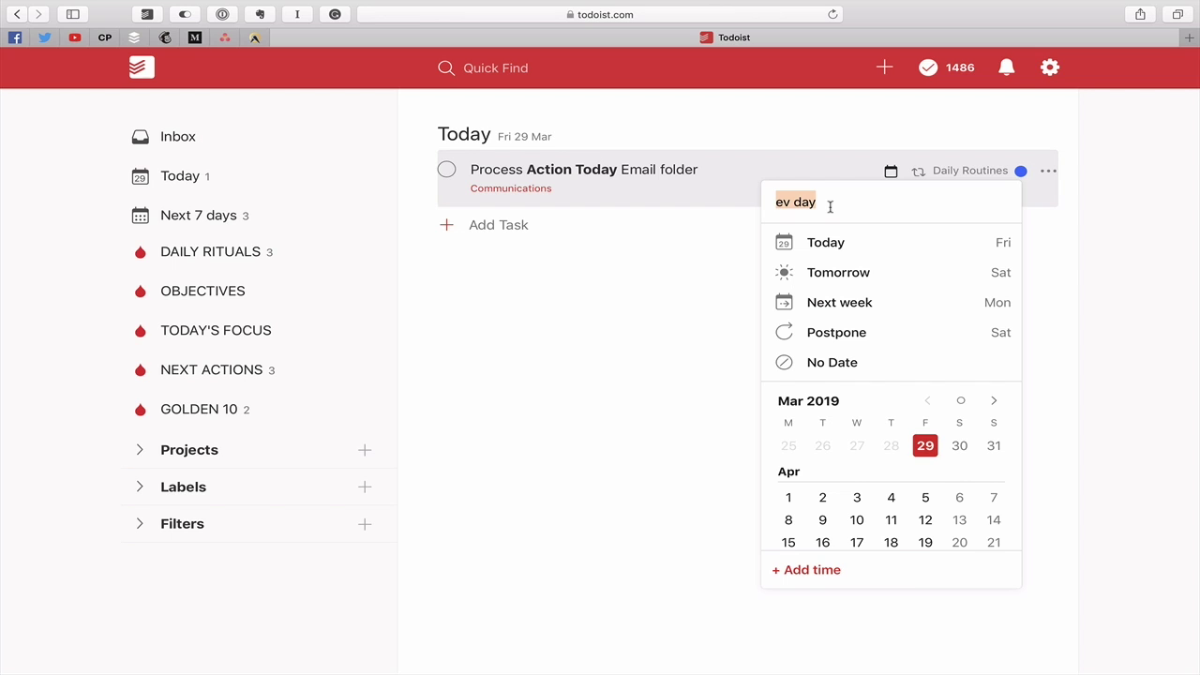
{"action": "left_click", "coordinate": [1162, 270]}
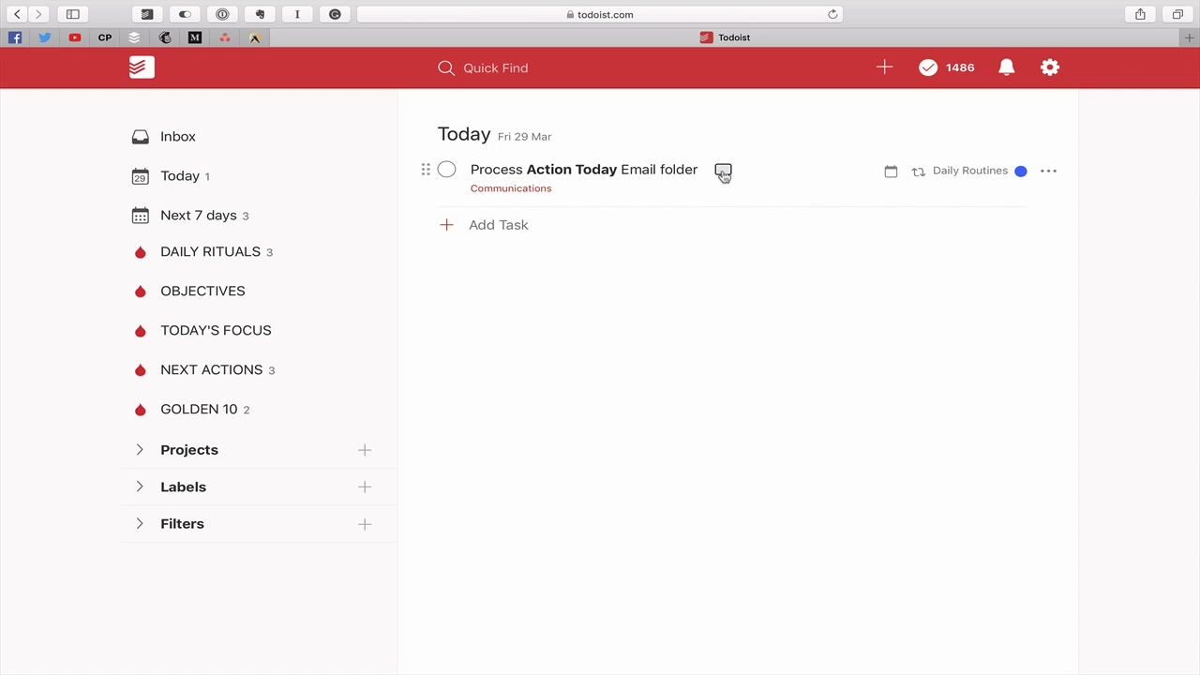
Find the task's add-comment-by-email address, then go to Mail's open workshop email.
{"action": "left_click", "coordinate": [723, 172]}
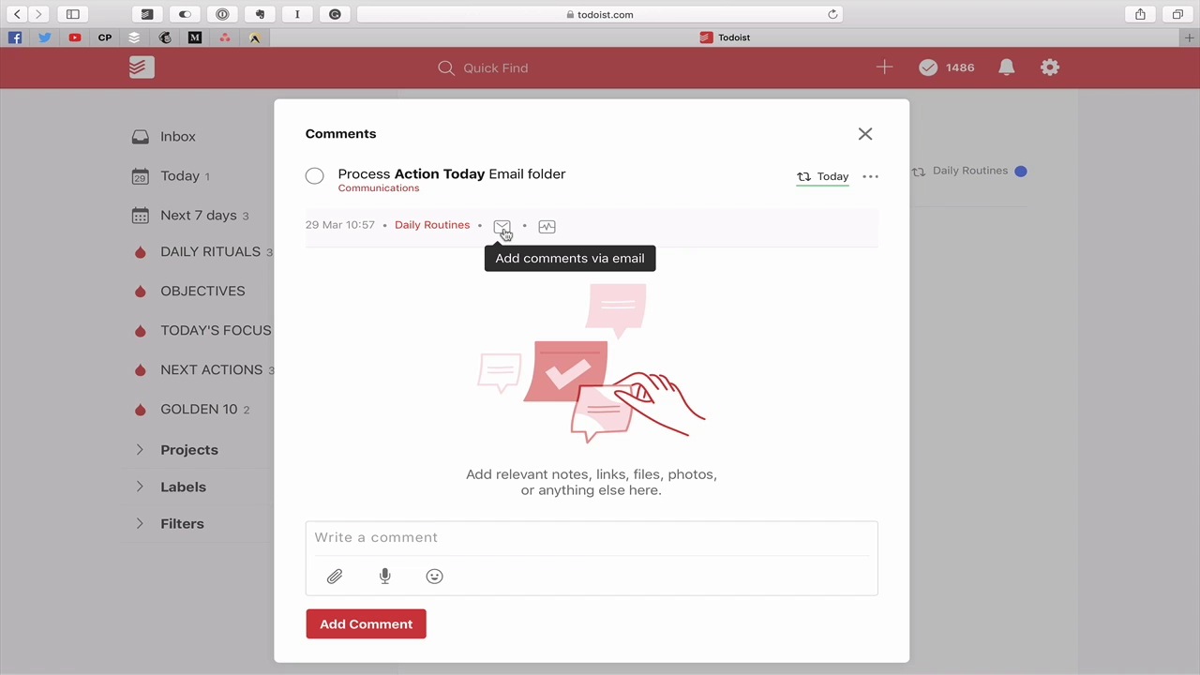
{"action": "left_click", "coordinate": [503, 231]}
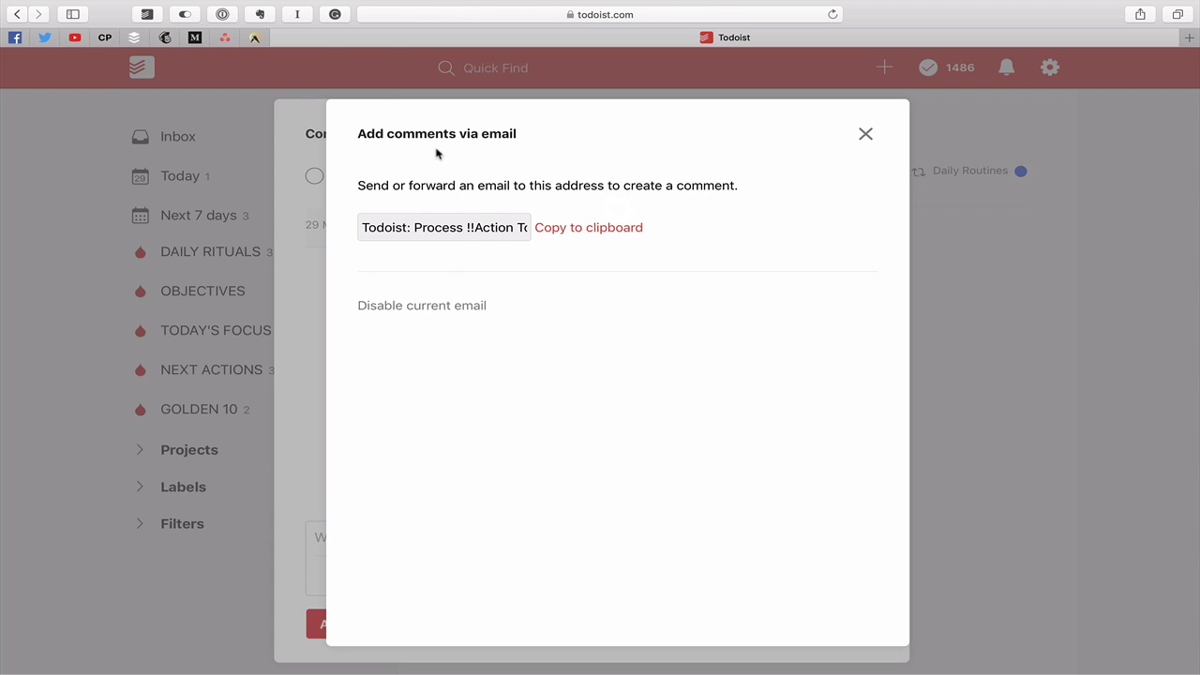
{"action": "left_click", "coordinate": [867, 137]}
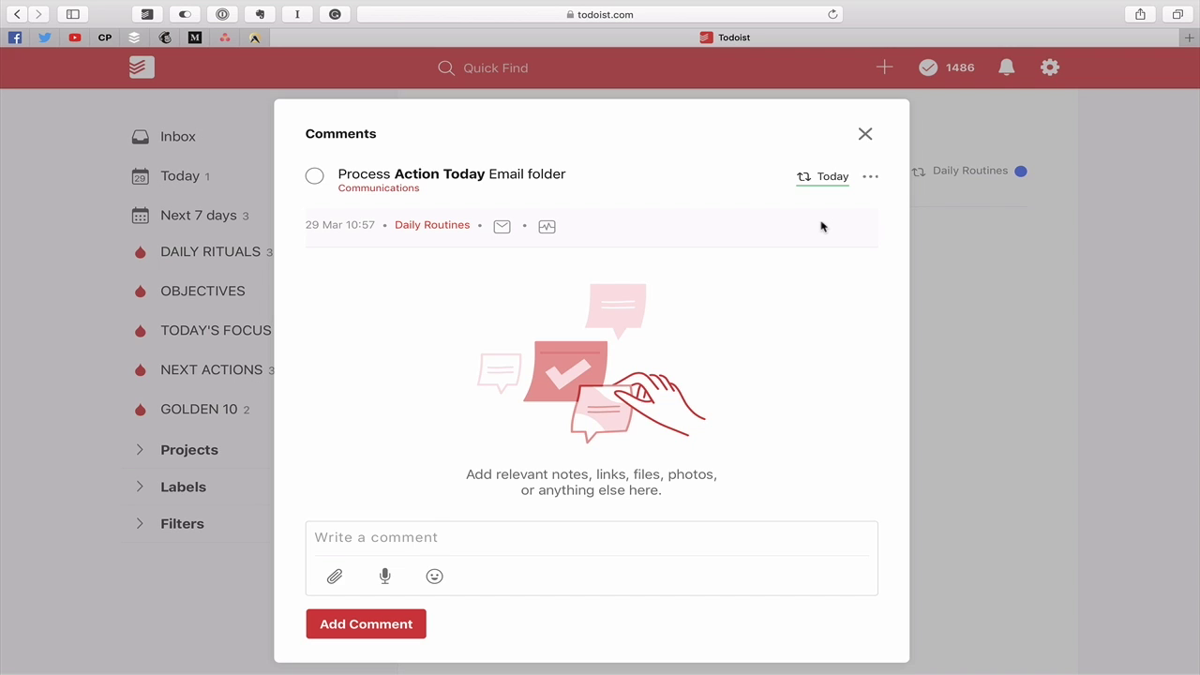
{"action": "left_click", "coordinate": [864, 134]}
{"action": "key", "text": "ctrl+Left"}
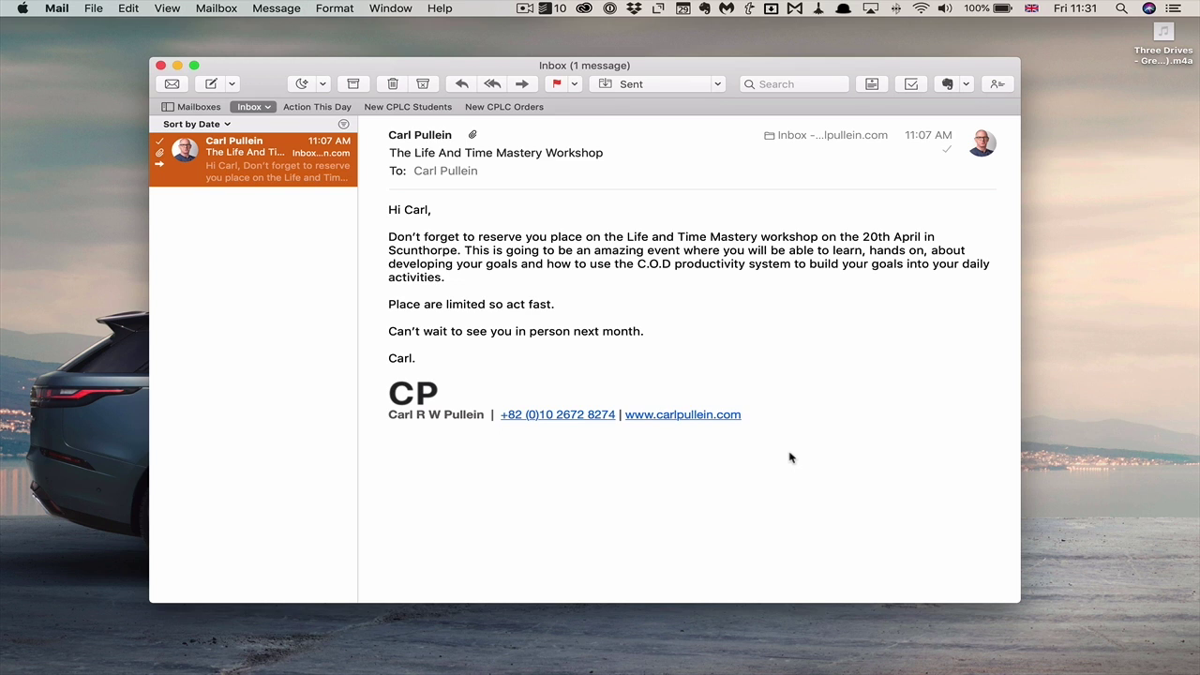
{"action": "left_click", "coordinate": [792, 400]}
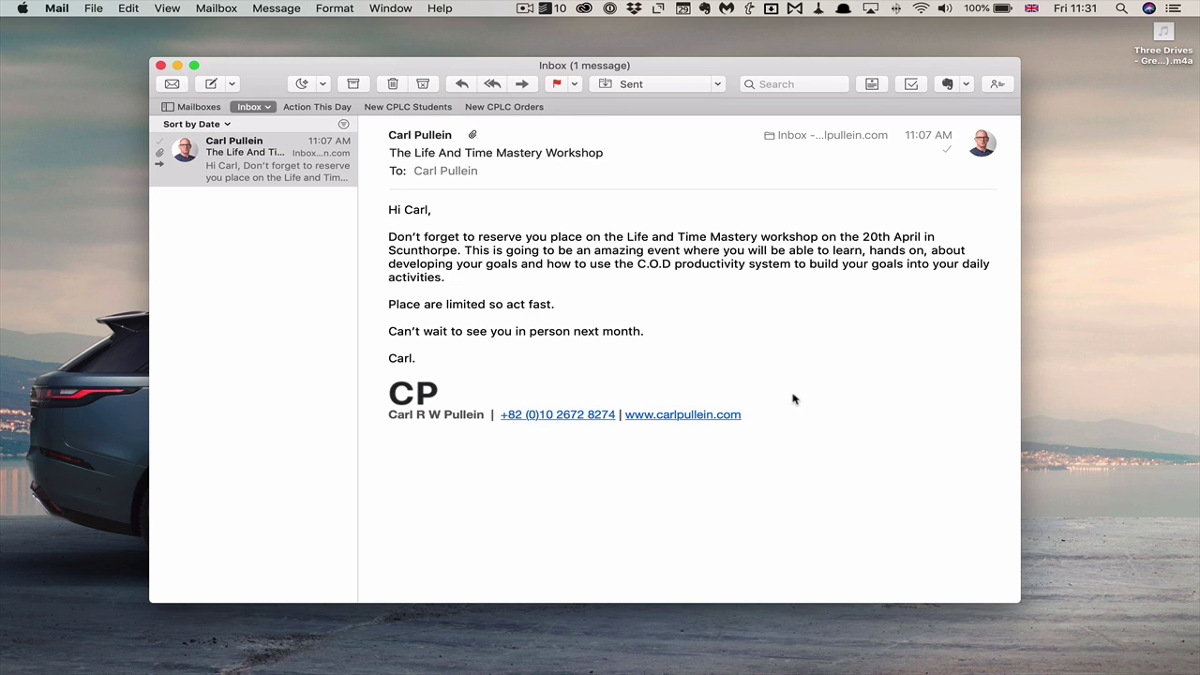
Forward the workshop email to the Process !!Action Today!! Email folder task's Todoist comment address.
{"action": "left_click", "coordinate": [523, 86]}
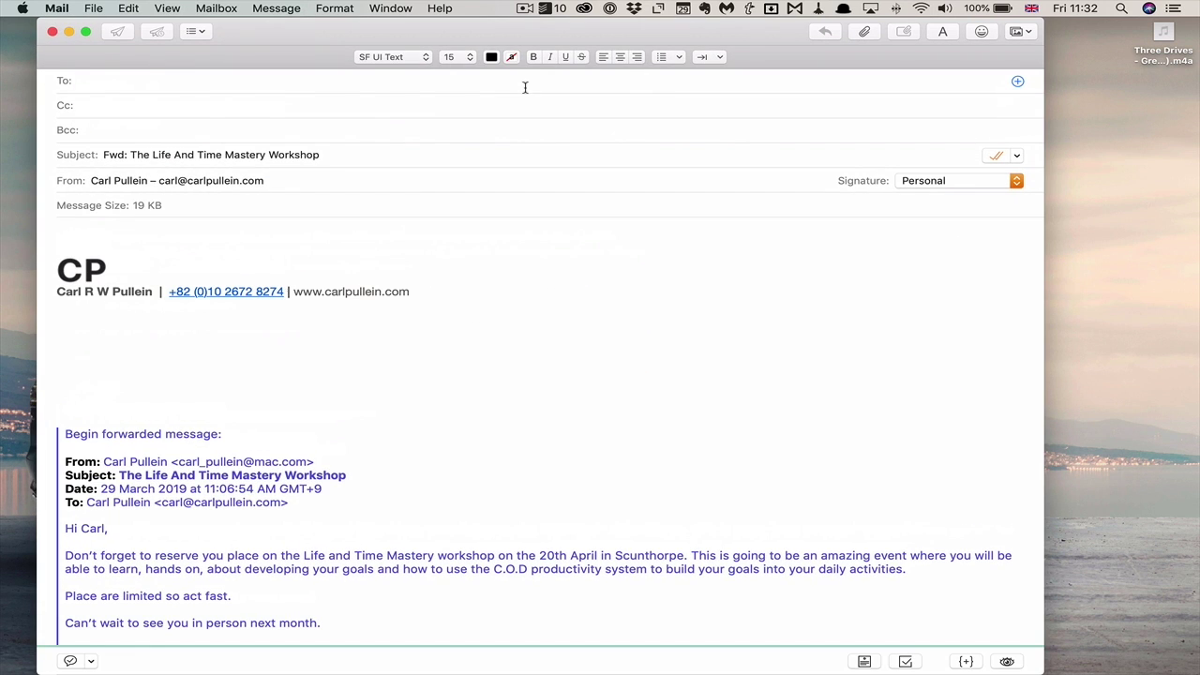
{"action": "type", "text": "to"}
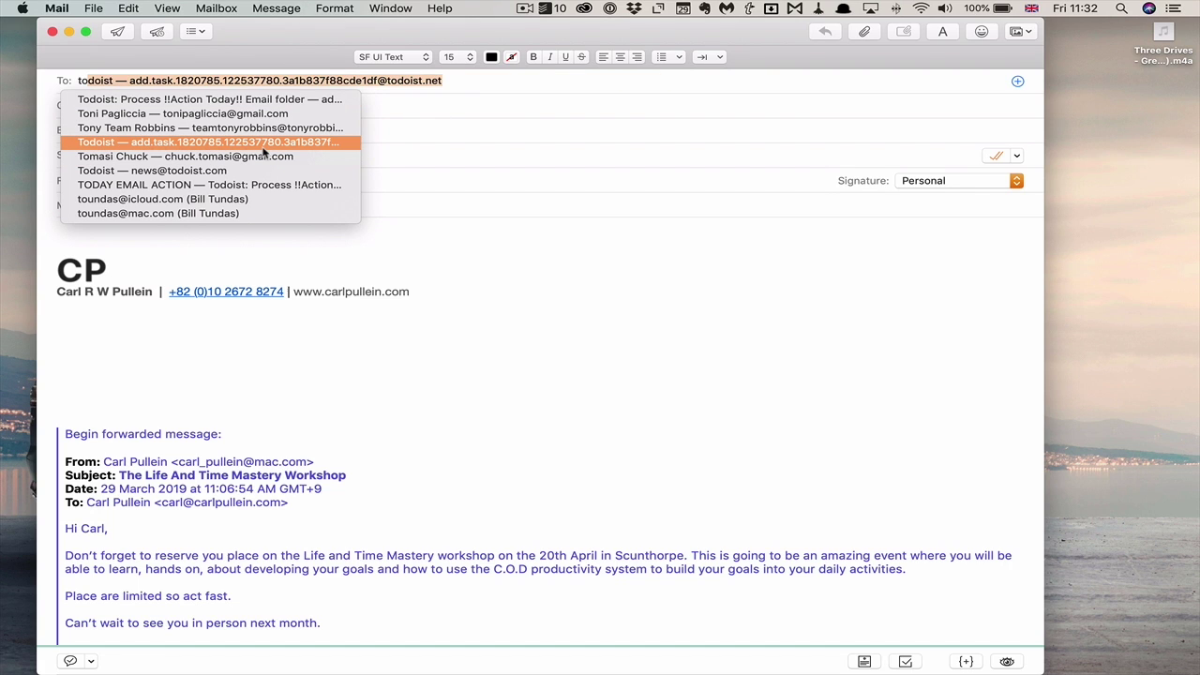
{"action": "left_click", "coordinate": [306, 97]}
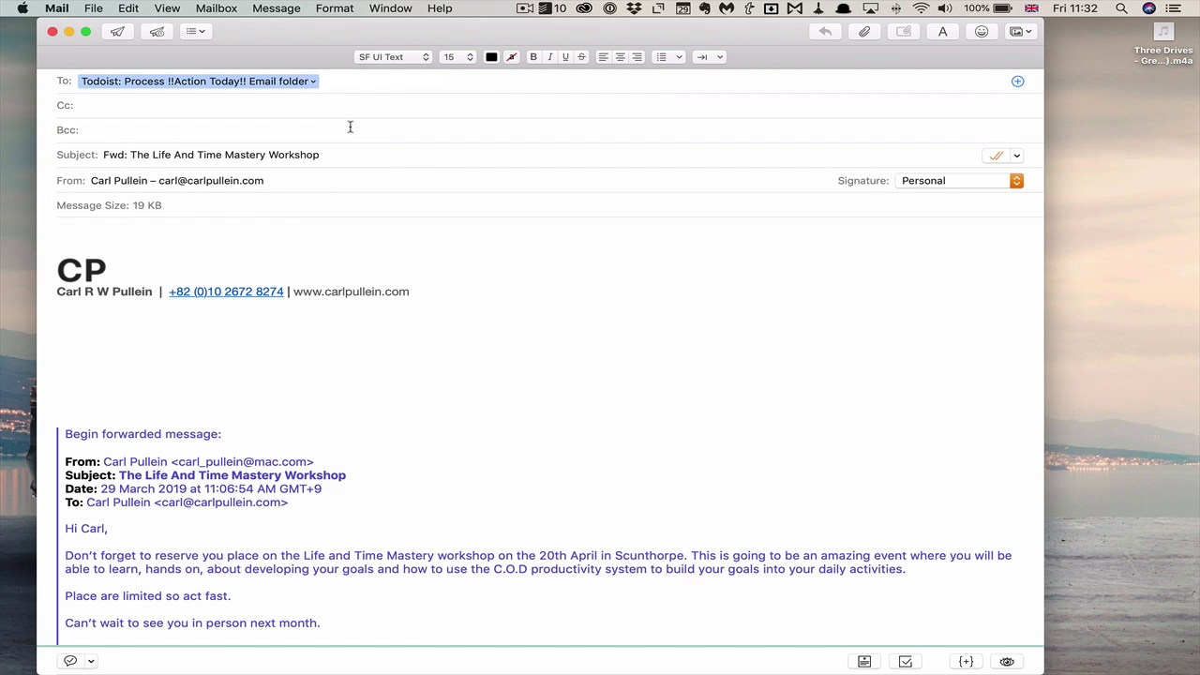
{"action": "left_click", "coordinate": [127, 32]}
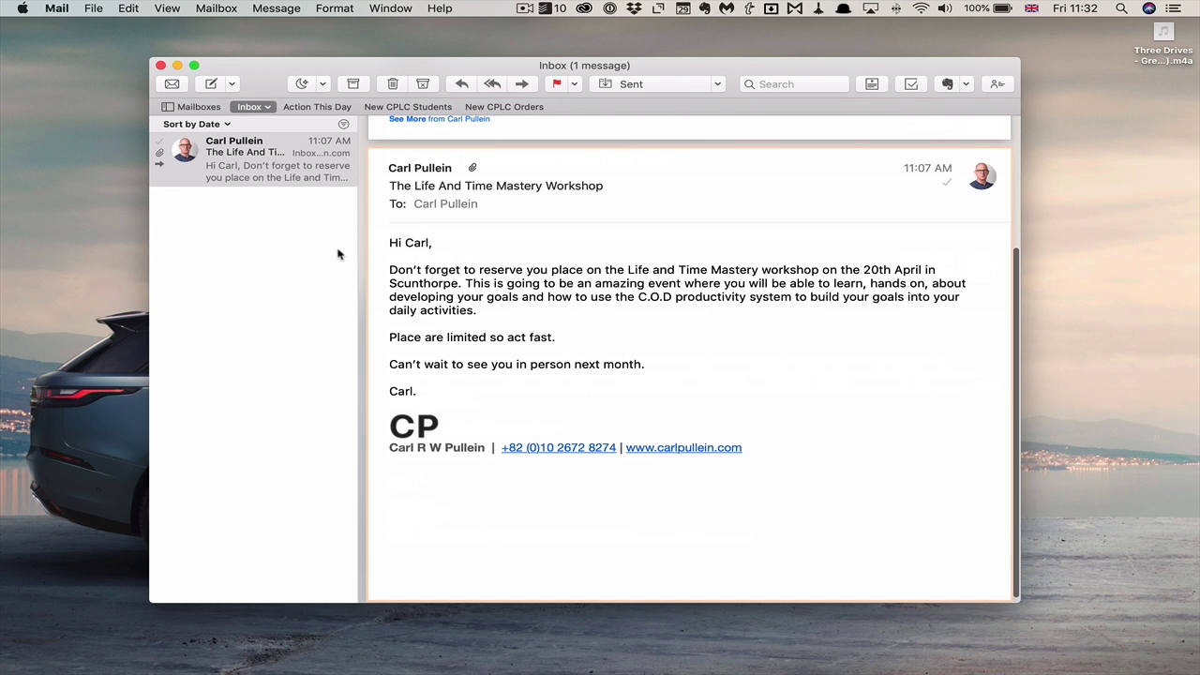
Sync Todoist, open the task's comments, and delete the extra CP image comment.
{"action": "key", "text": "ctrl+Right"}
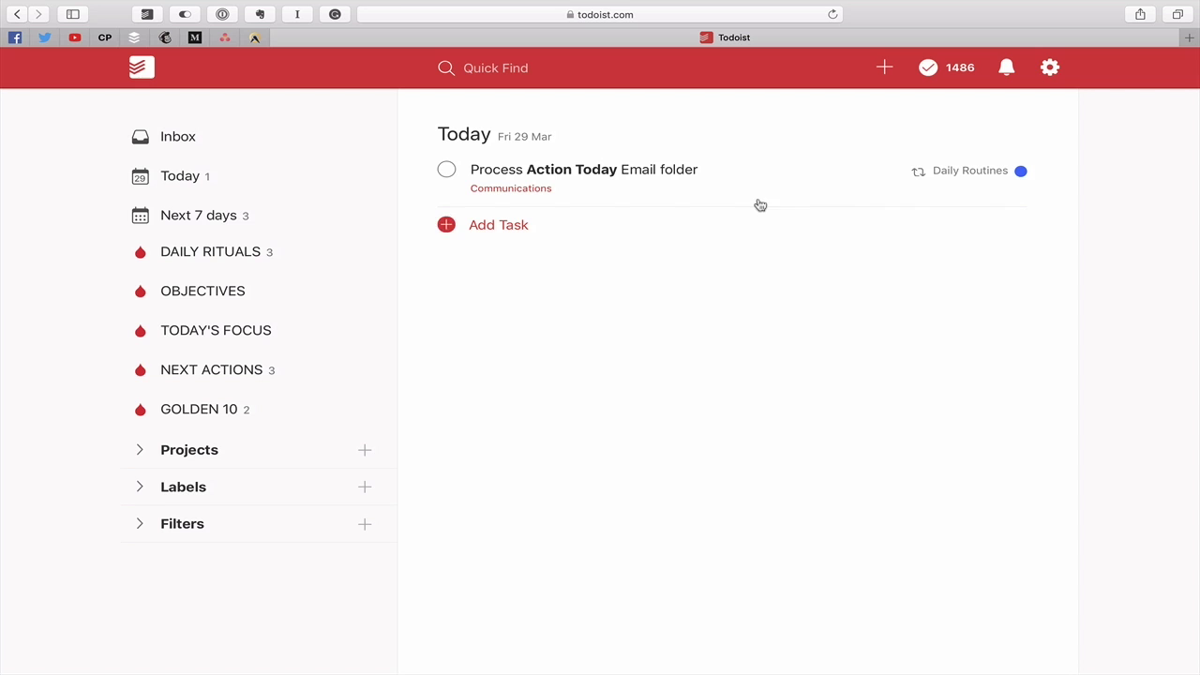
{"action": "left_click", "coordinate": [1050, 66]}
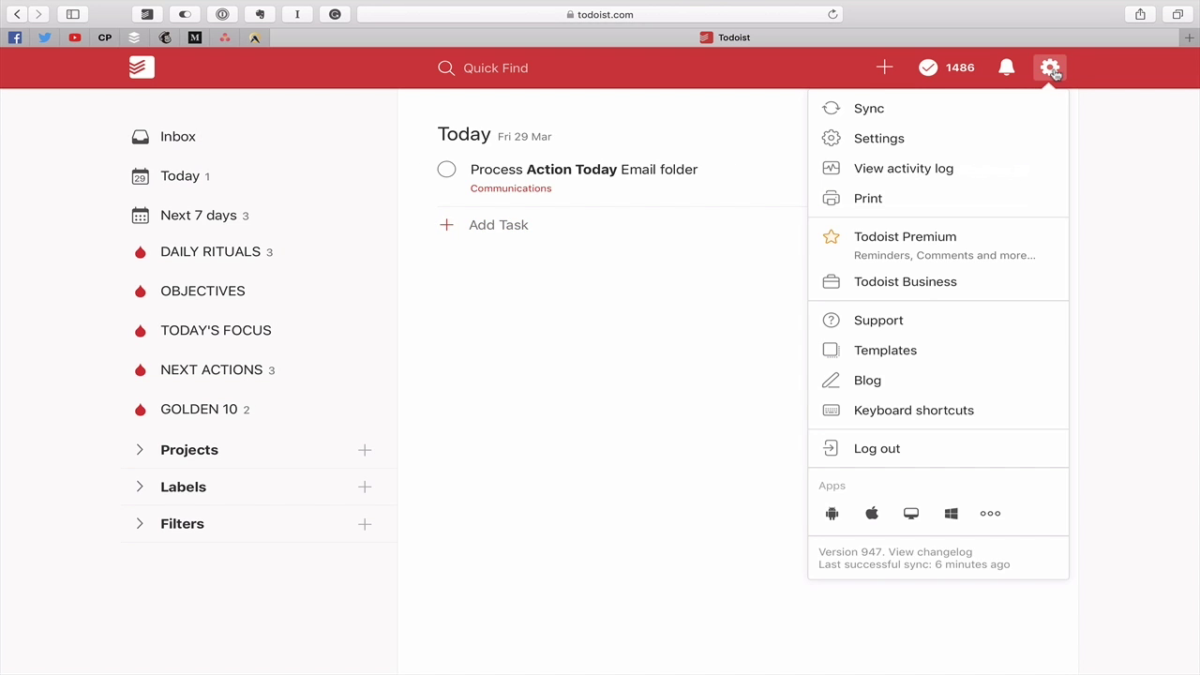
{"action": "left_click", "coordinate": [891, 106]}
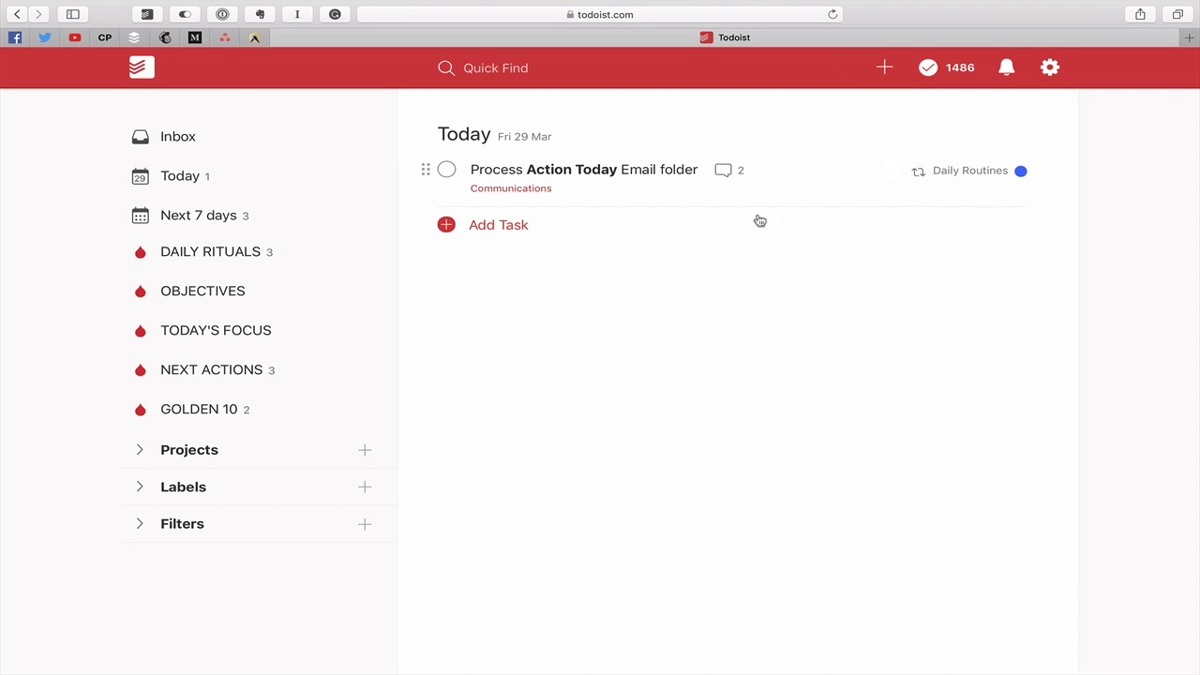
{"action": "left_click", "coordinate": [722, 178]}
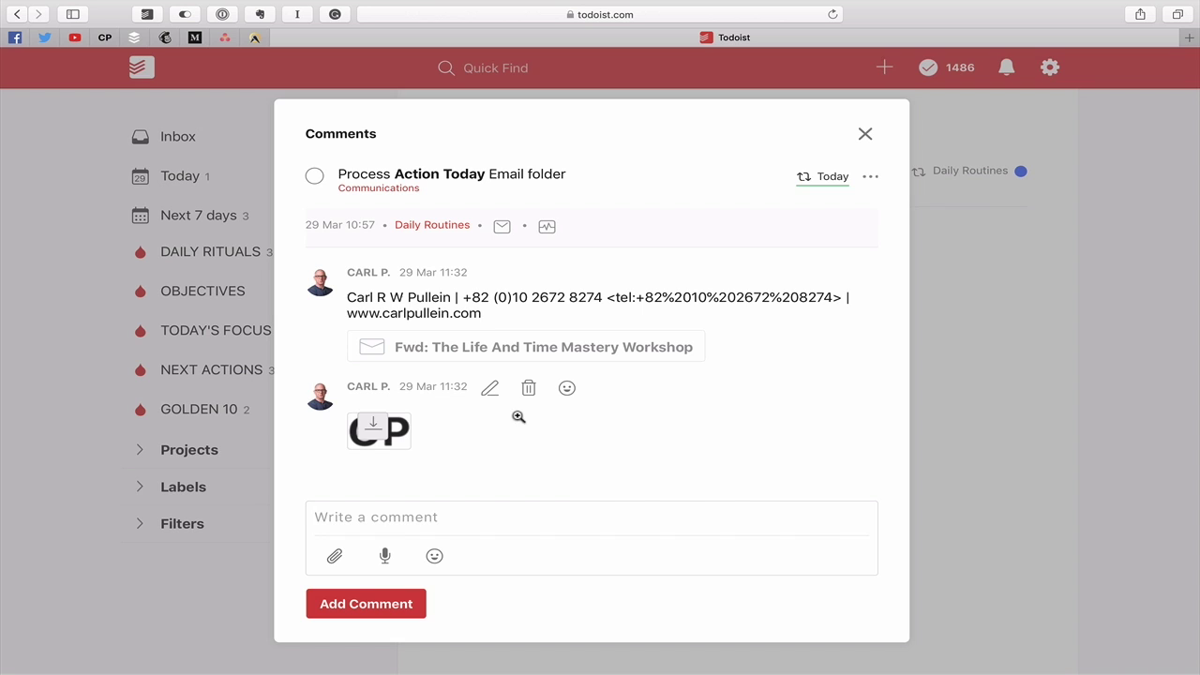
{"action": "left_click", "coordinate": [527, 388]}
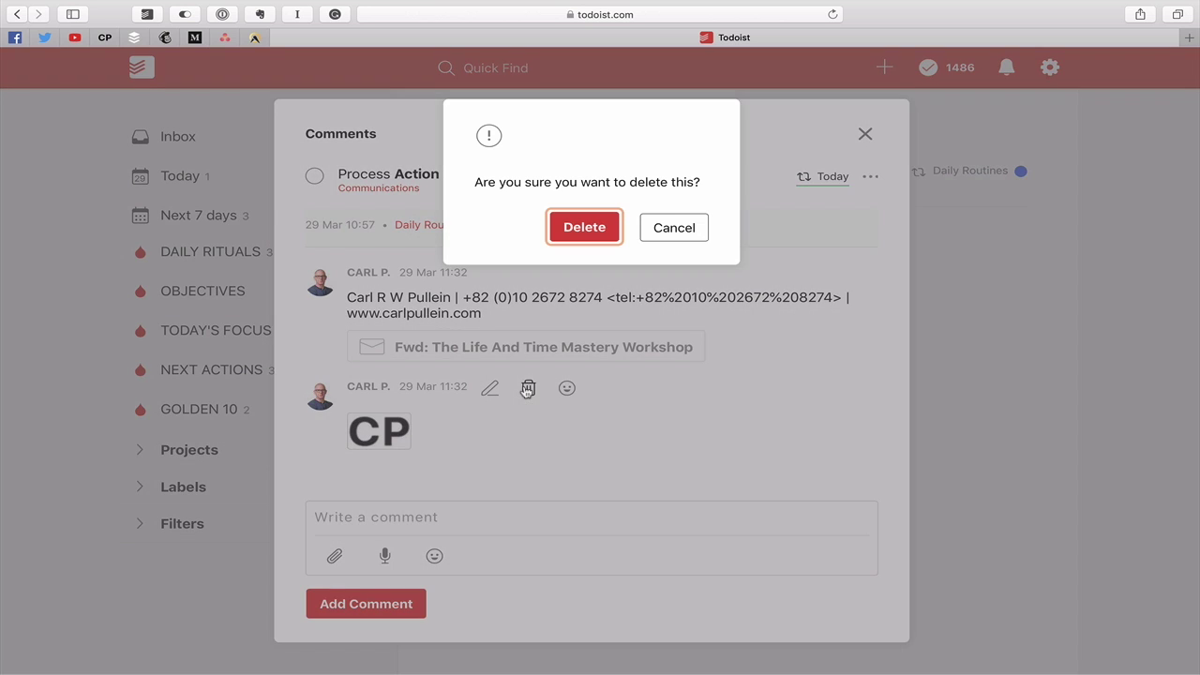
{"action": "left_click", "coordinate": [600, 227]}
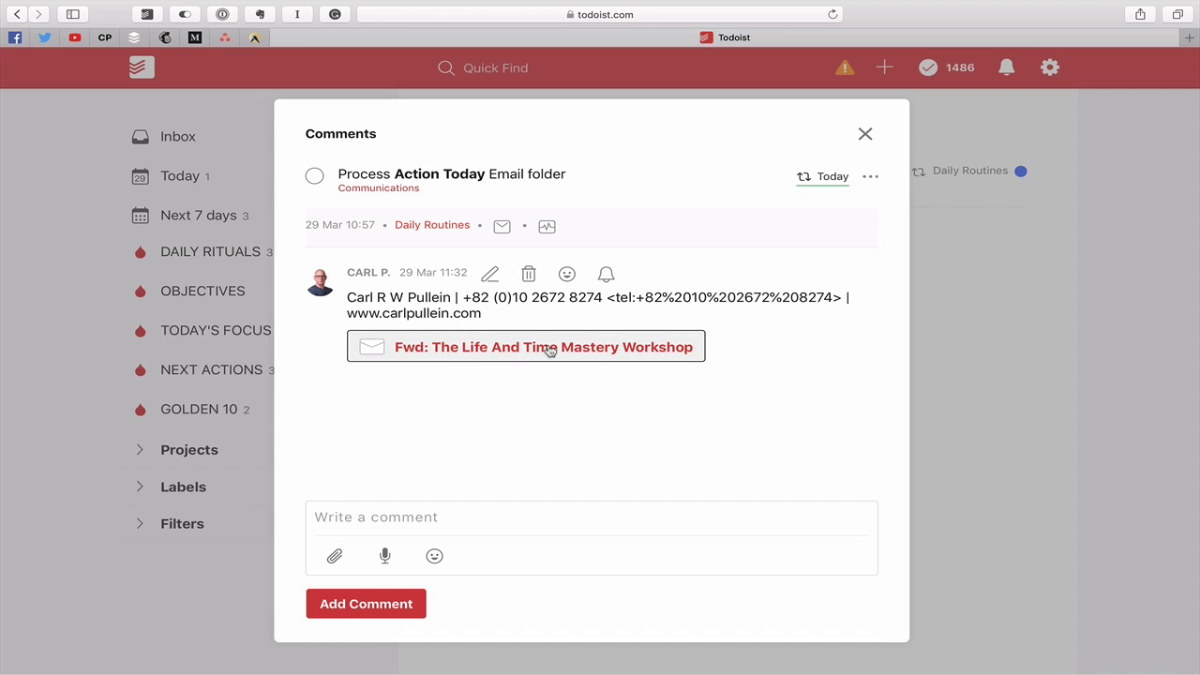
Preview the forwarded workshop email comment, close it, and begin deleting that comment.
{"action": "left_click", "coordinate": [551, 349]}
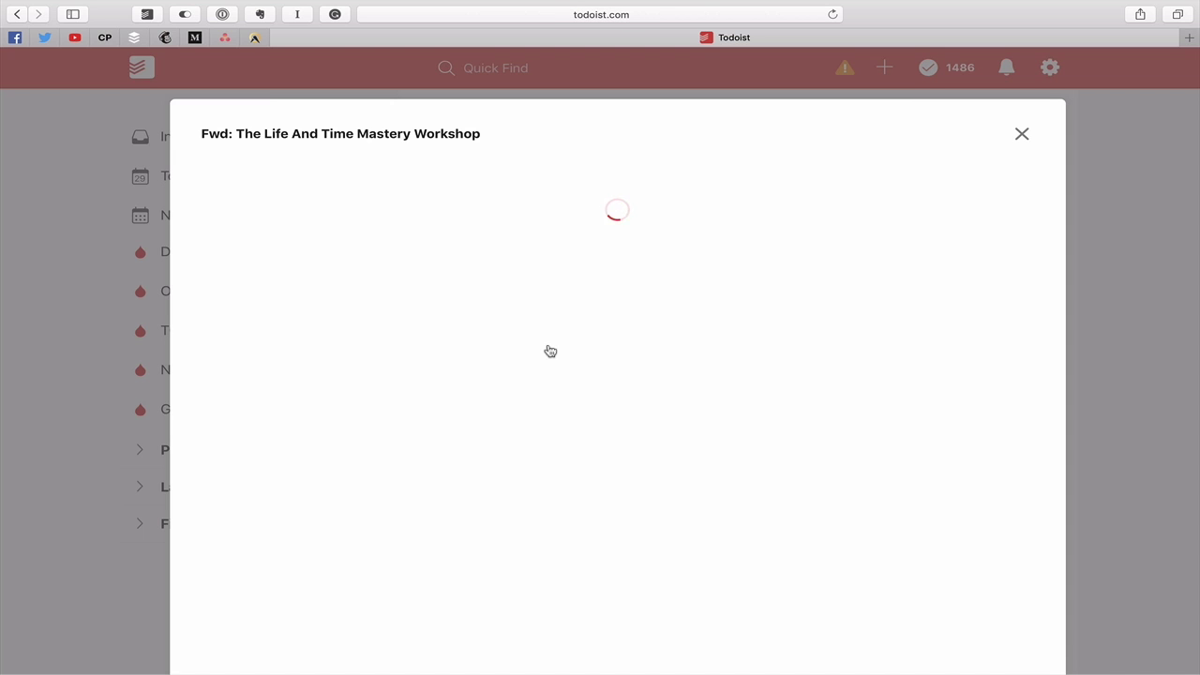
{"action": "scroll", "coordinate": [550, 350], "scroll_direction": "down", "scroll_amount": 3}
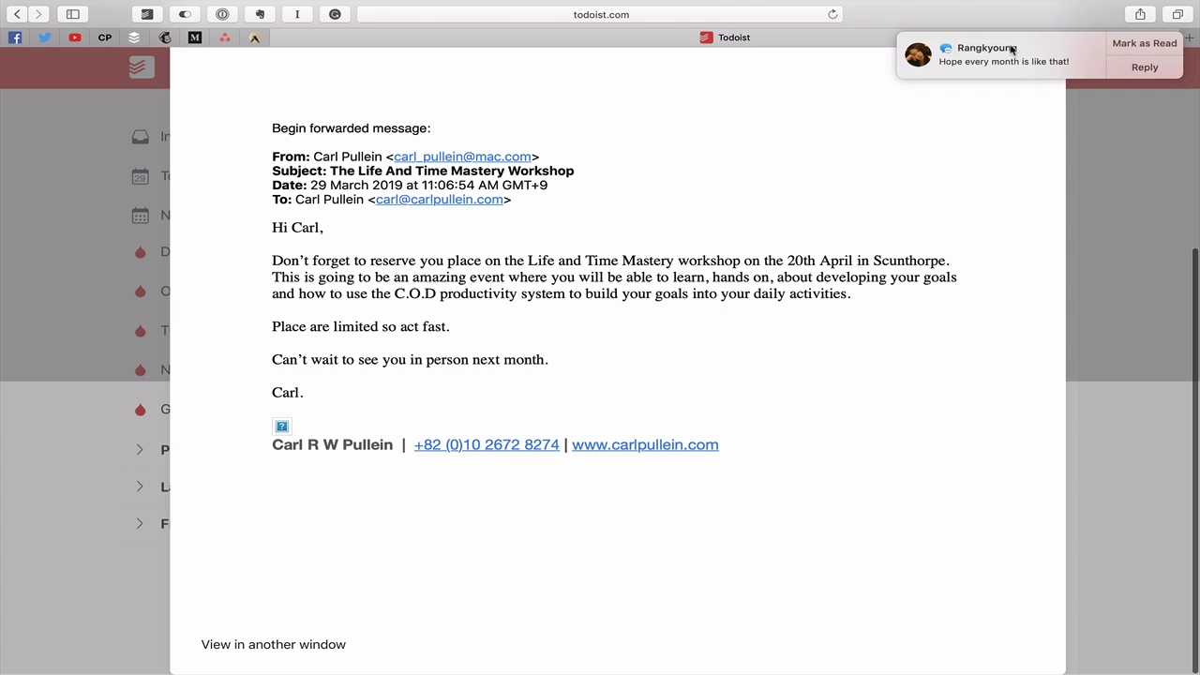
{"action": "left_click", "coordinate": [1143, 44]}
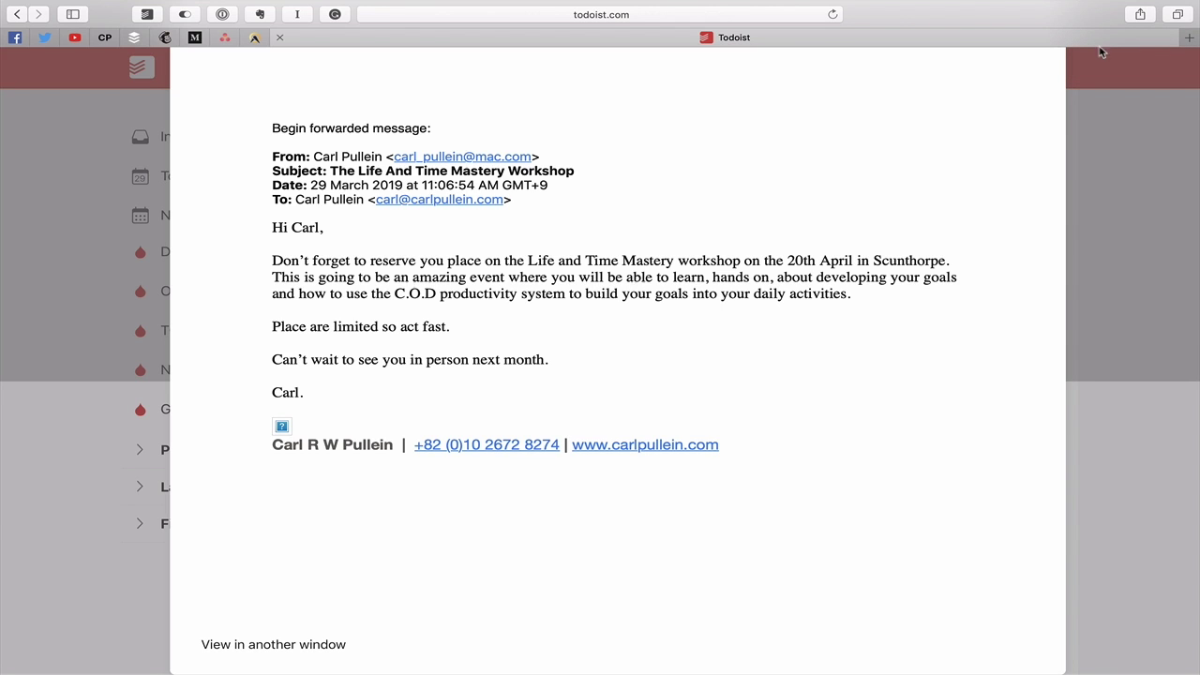
{"action": "scroll", "coordinate": [618, 323], "scroll_direction": "up", "scroll_amount": 3}
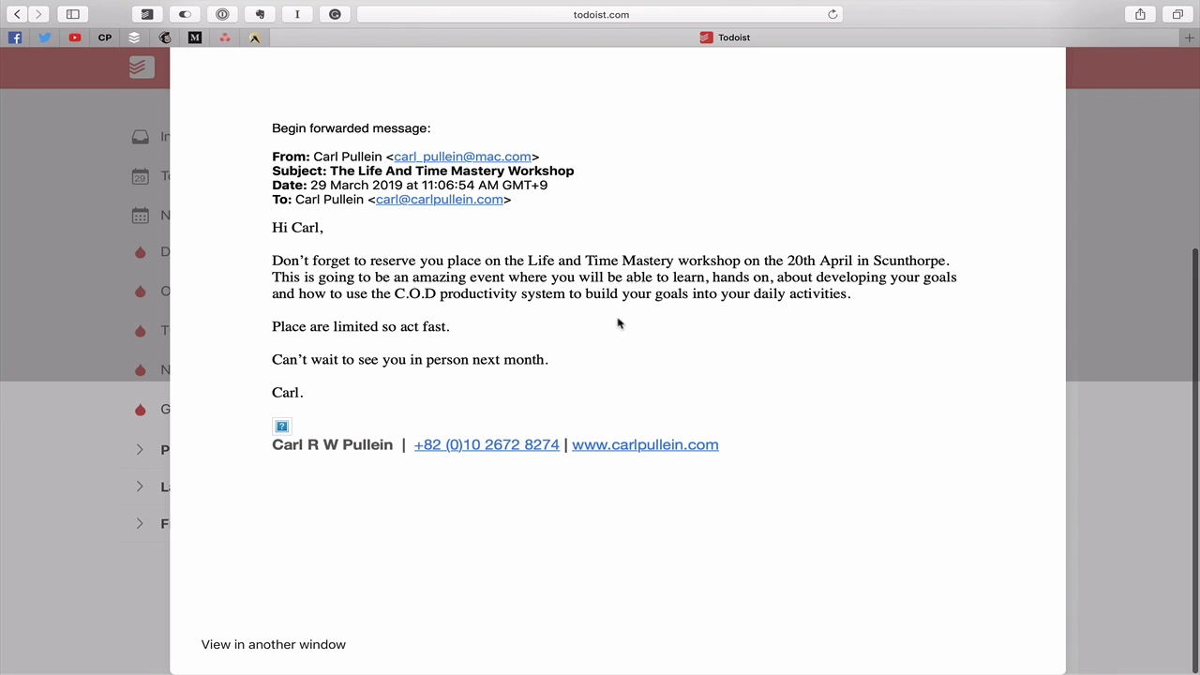
{"action": "scroll", "coordinate": [618, 319], "scroll_direction": "up", "scroll_amount": 2}
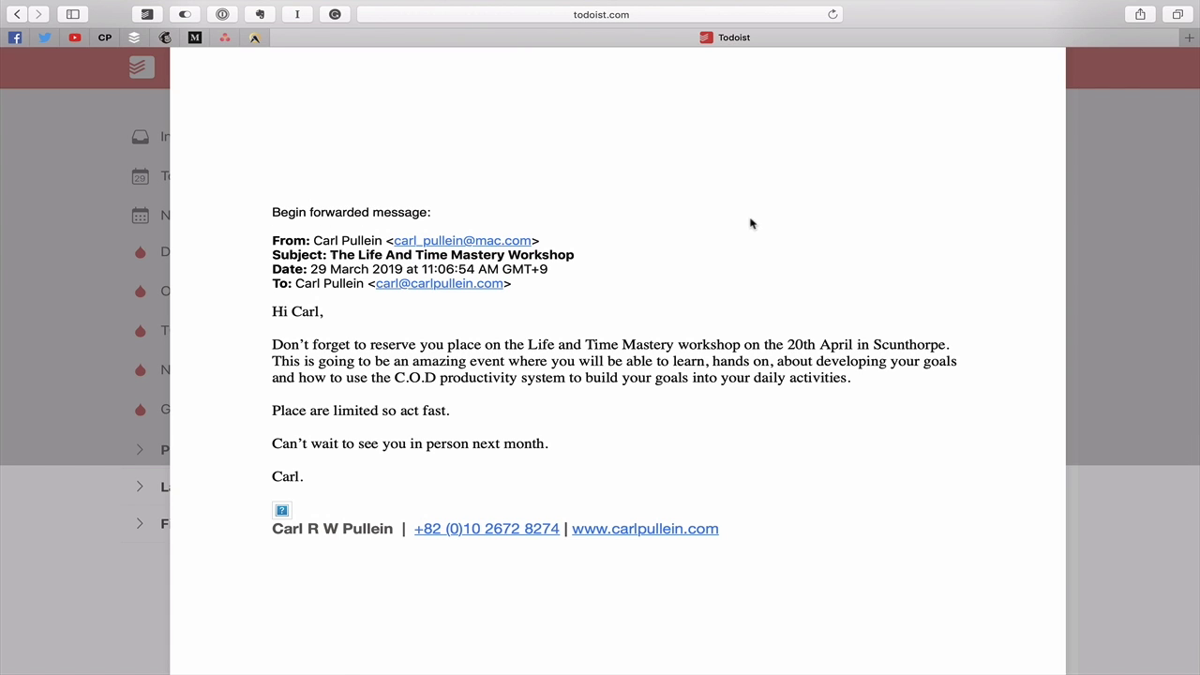
{"action": "left_click", "coordinate": [1018, 137]}
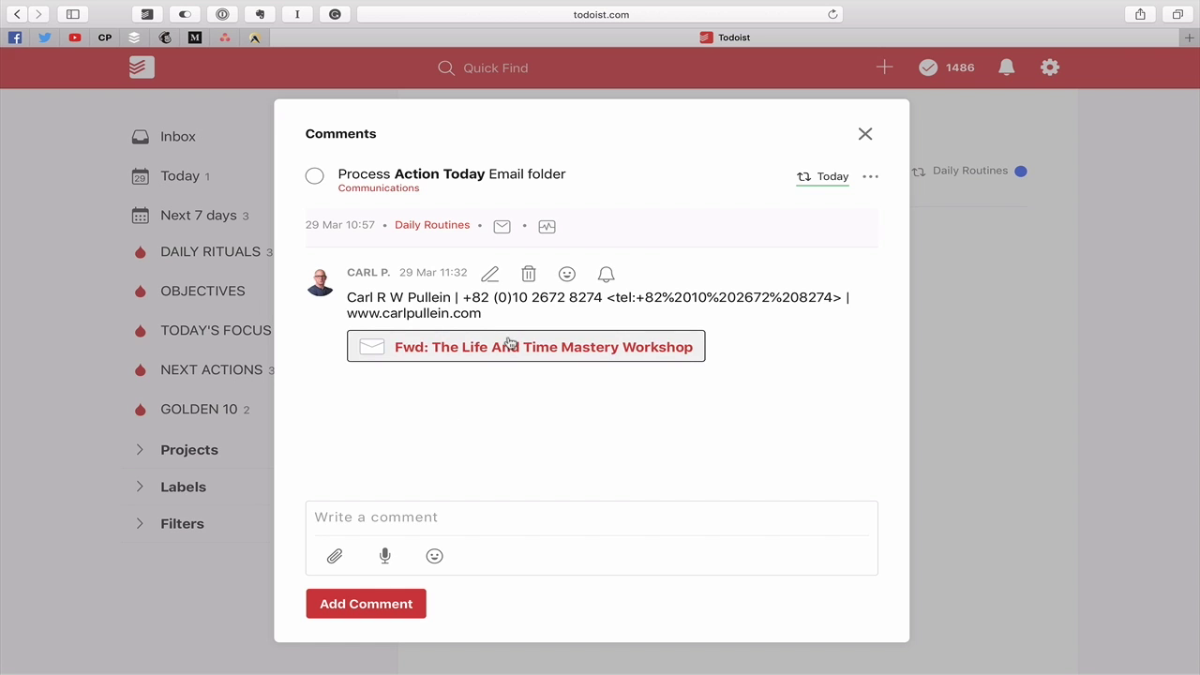
{"action": "left_click", "coordinate": [528, 274]}
Confirm deleting the Todoist comment, then delete the 11:32 forwarded copy in Mail.
{"action": "left_click", "coordinate": [579, 230]}
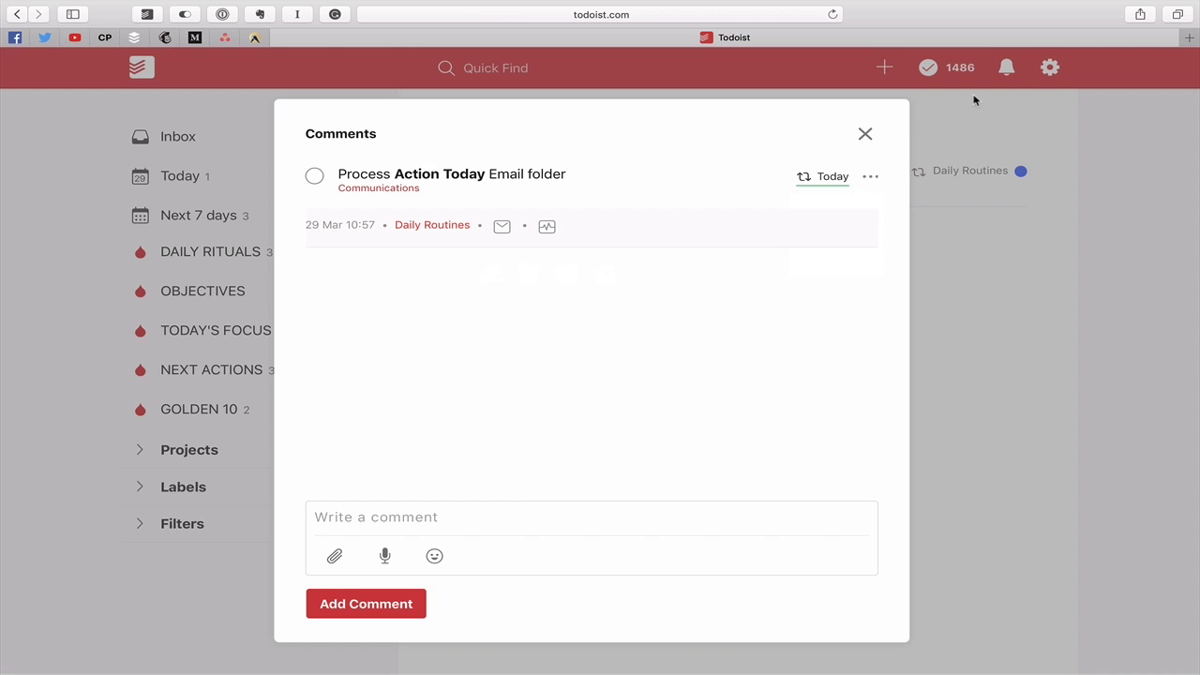
{"action": "left_click", "coordinate": [864, 134]}
{"action": "key", "text": "ctrl+Left"}
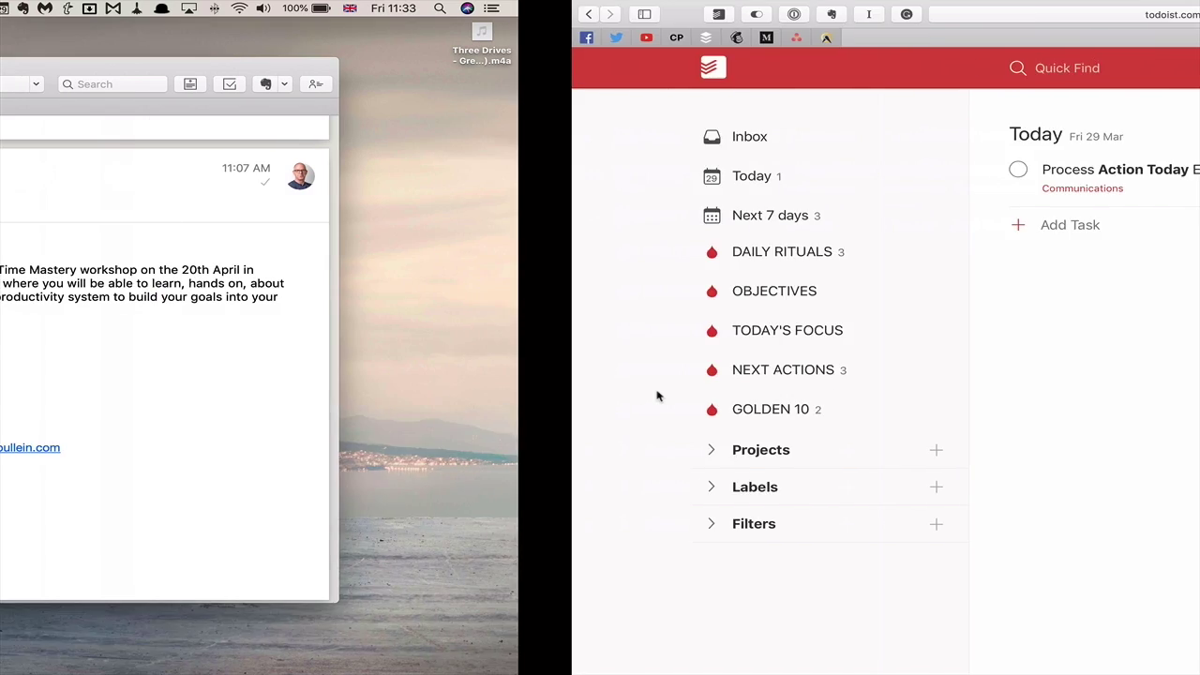
{"action": "left_click", "coordinate": [735, 246]}
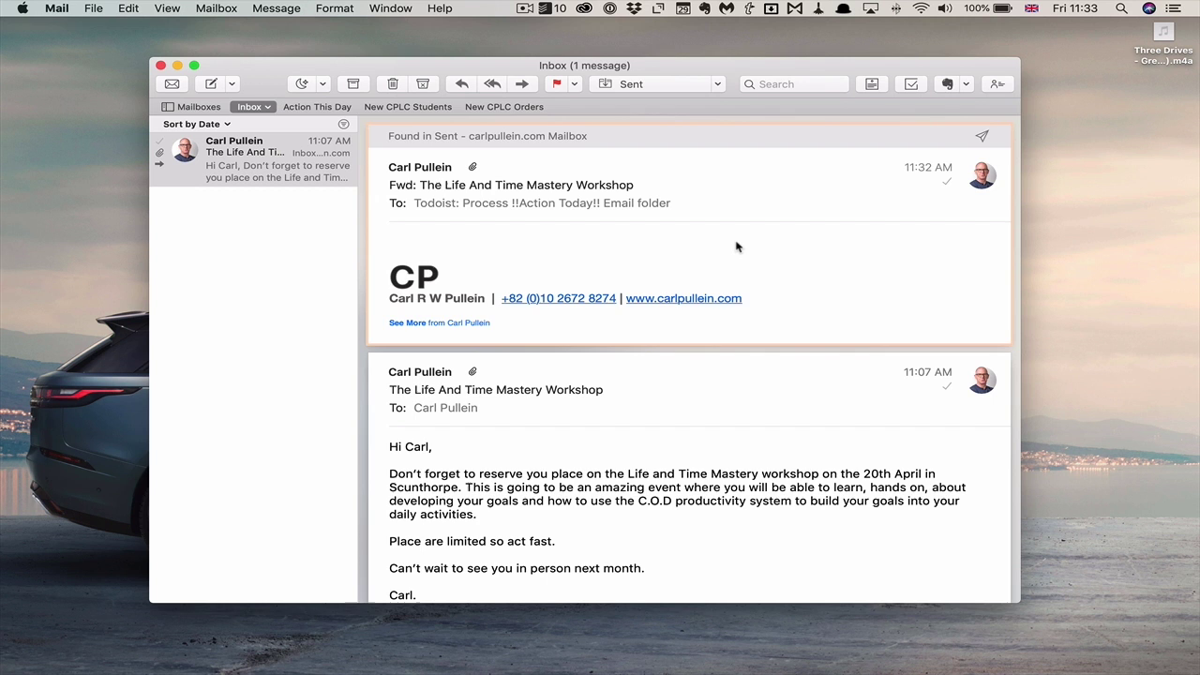
{"action": "key", "text": "BackSpace"}
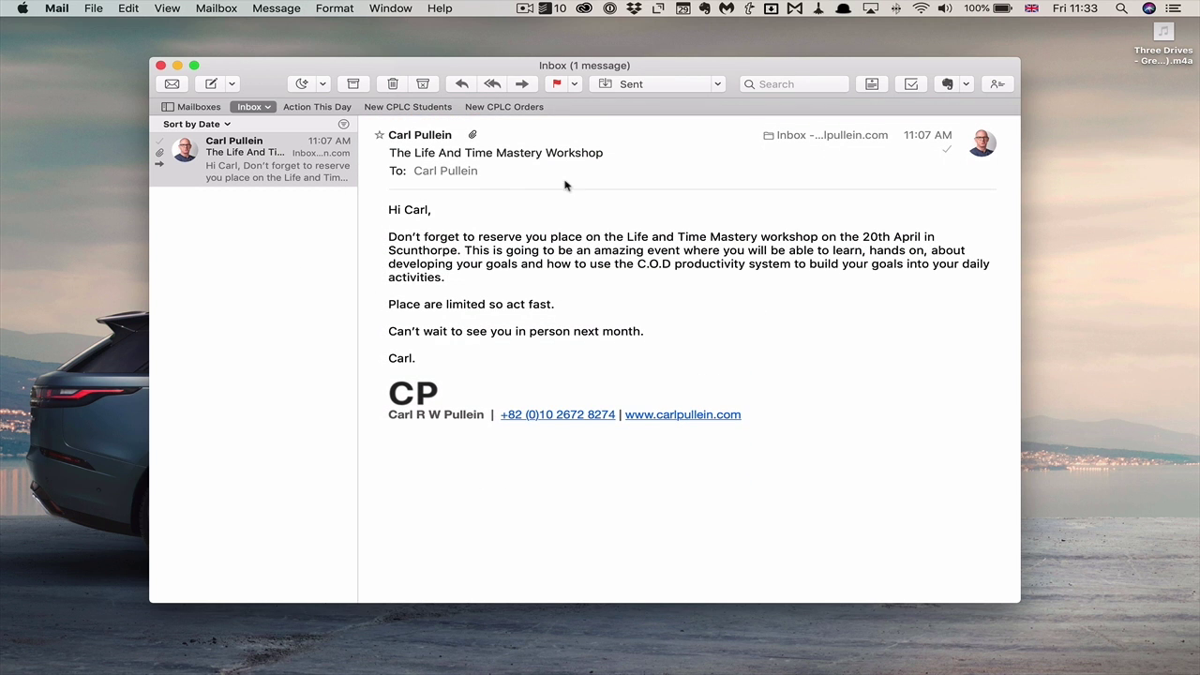
Forward the workshop email, replacing the top signature with the note 'Register for this event.'.
{"action": "left_click", "coordinate": [521, 84]}
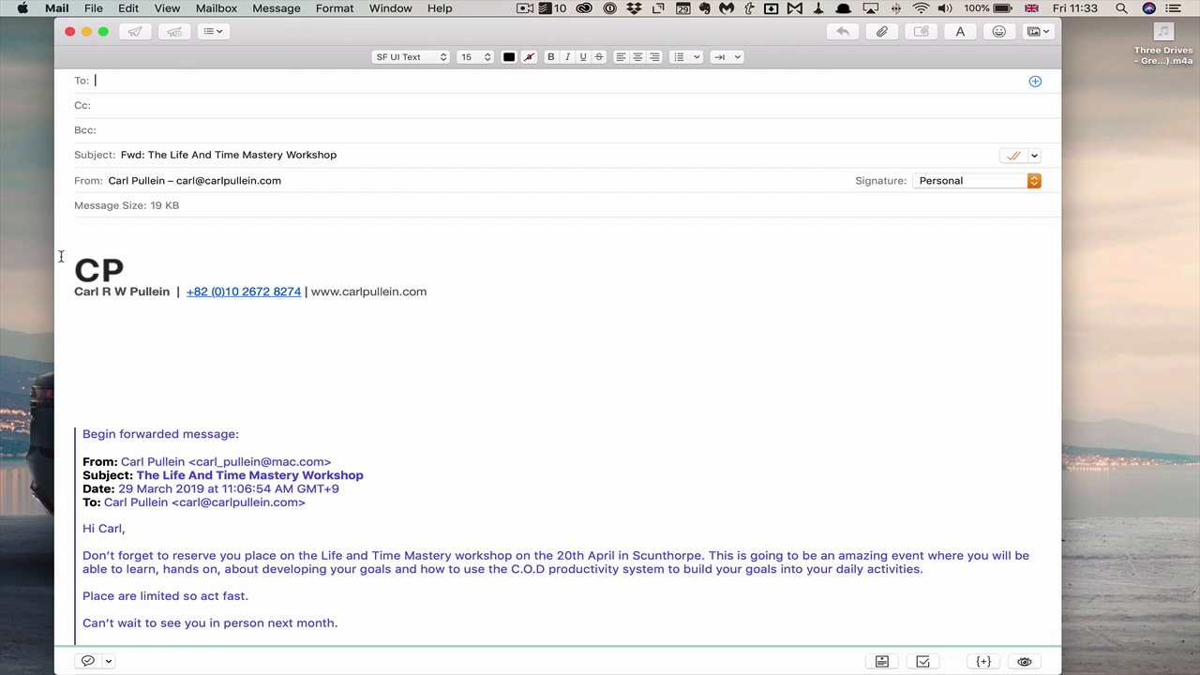
{"action": "left_click_drag", "start_coordinate": [67, 245], "coordinate": [327, 381]}
{"action": "key", "text": "BackSpace"}
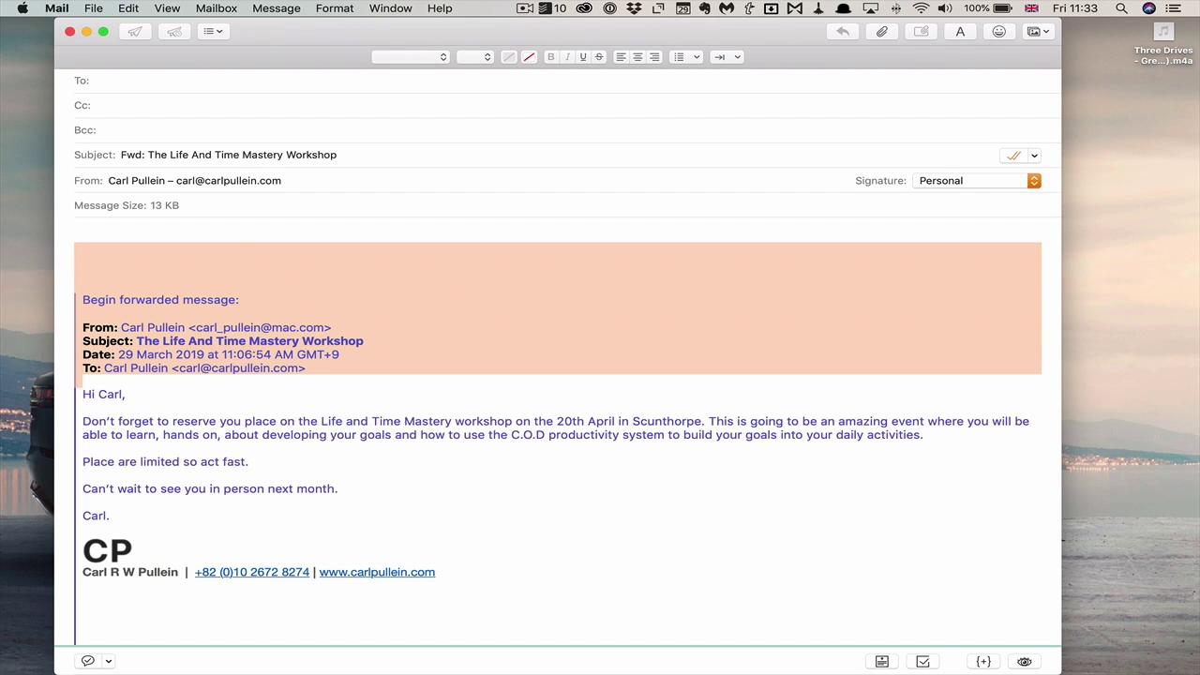
{"action": "left_click", "coordinate": [186, 249]}
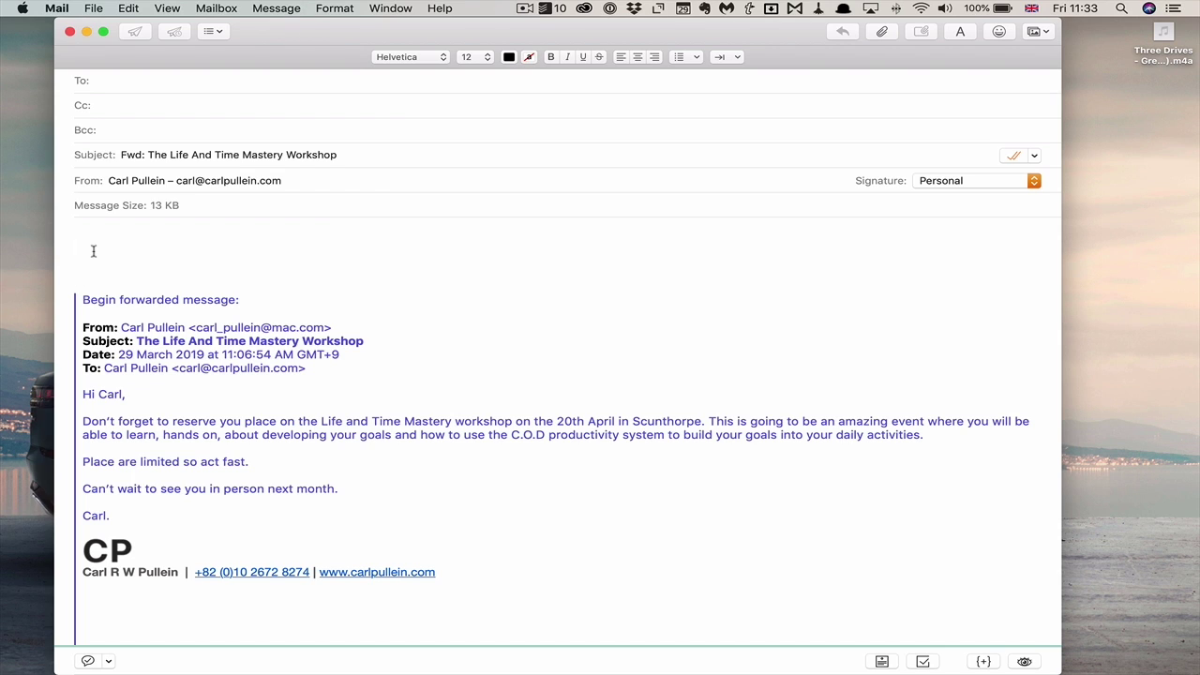
{"action": "type", "text": "Register for this event."}
Address the forward to the Todoist task's comment address and send it.
{"action": "left_click", "coordinate": [109, 83]}
{"action": "type", "text": "todoist.net"}
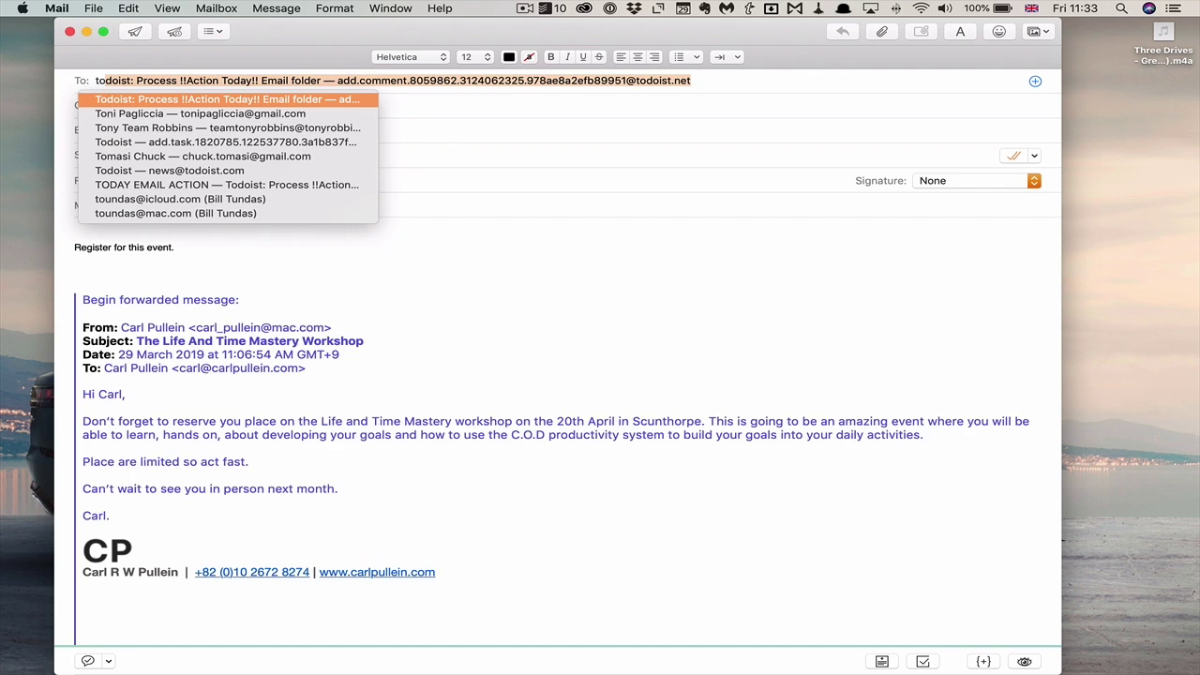
{"action": "key", "text": "Return"}
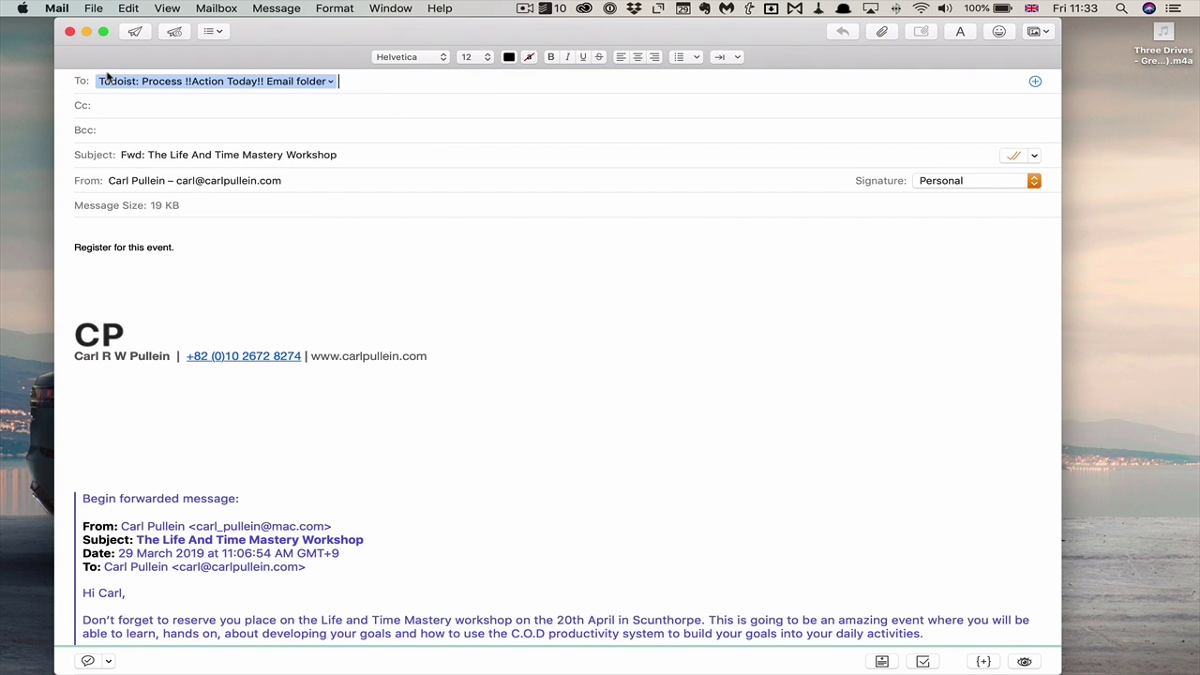
{"action": "key", "text": "super+shift+d"}
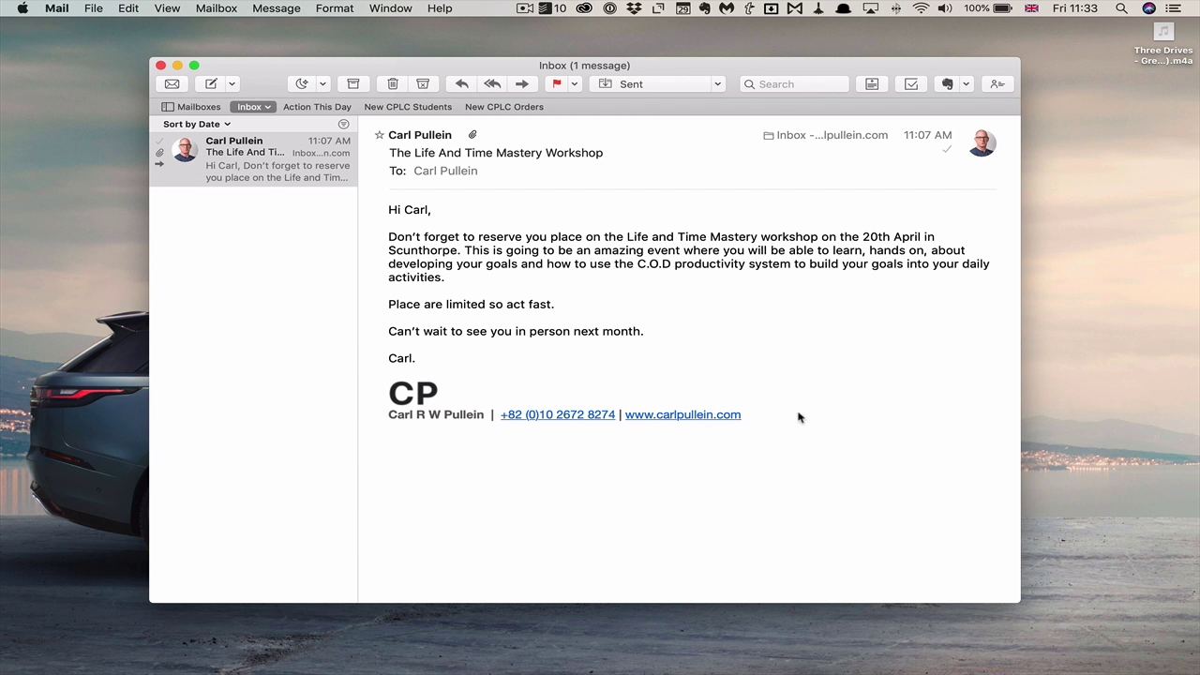
{"action": "scroll", "coordinate": [459, 502], "scroll_direction": "up", "scroll_amount": 3}
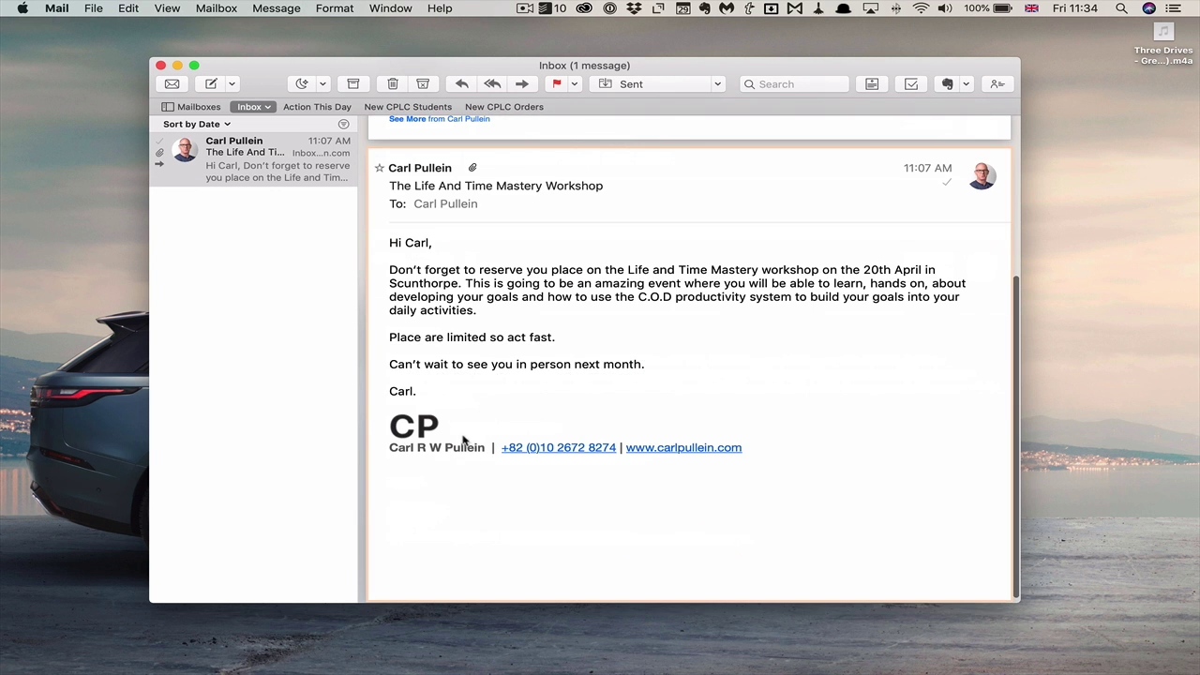
Sync Todoist, open the task's comments, and delete the second comment holding the CP image.
{"action": "key", "text": "ctrl+Right"}
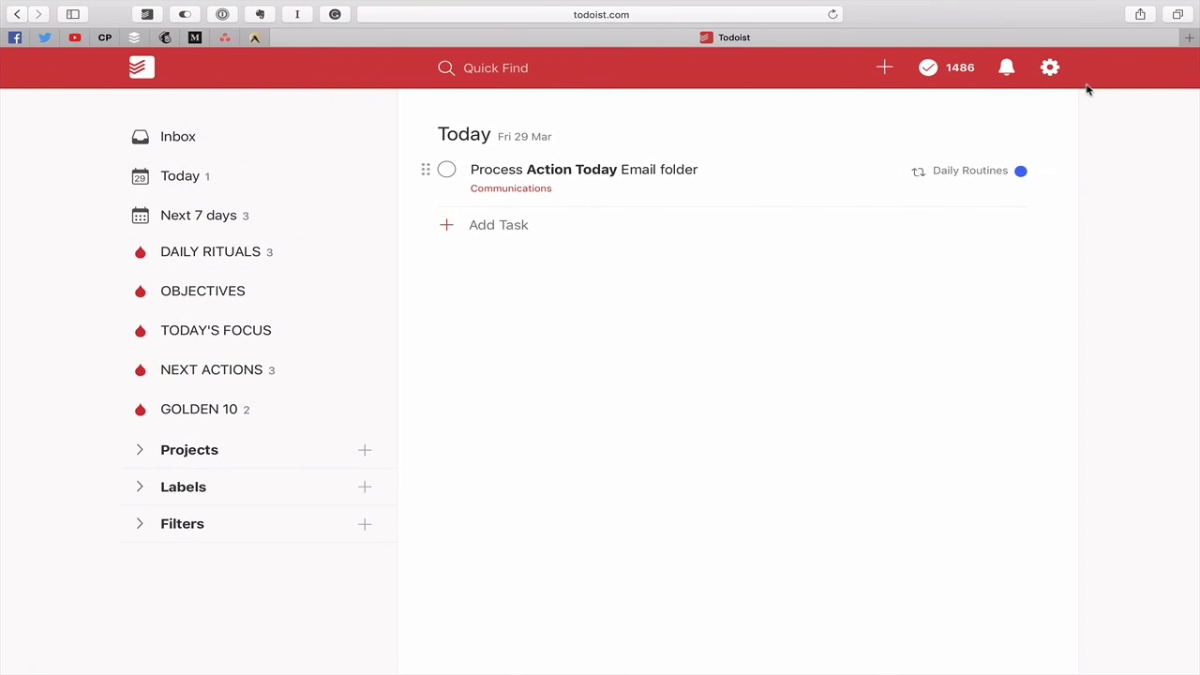
{"action": "left_click", "coordinate": [1047, 68]}
{"action": "left_click", "coordinate": [868, 111]}
{"action": "left_click", "coordinate": [717, 174]}
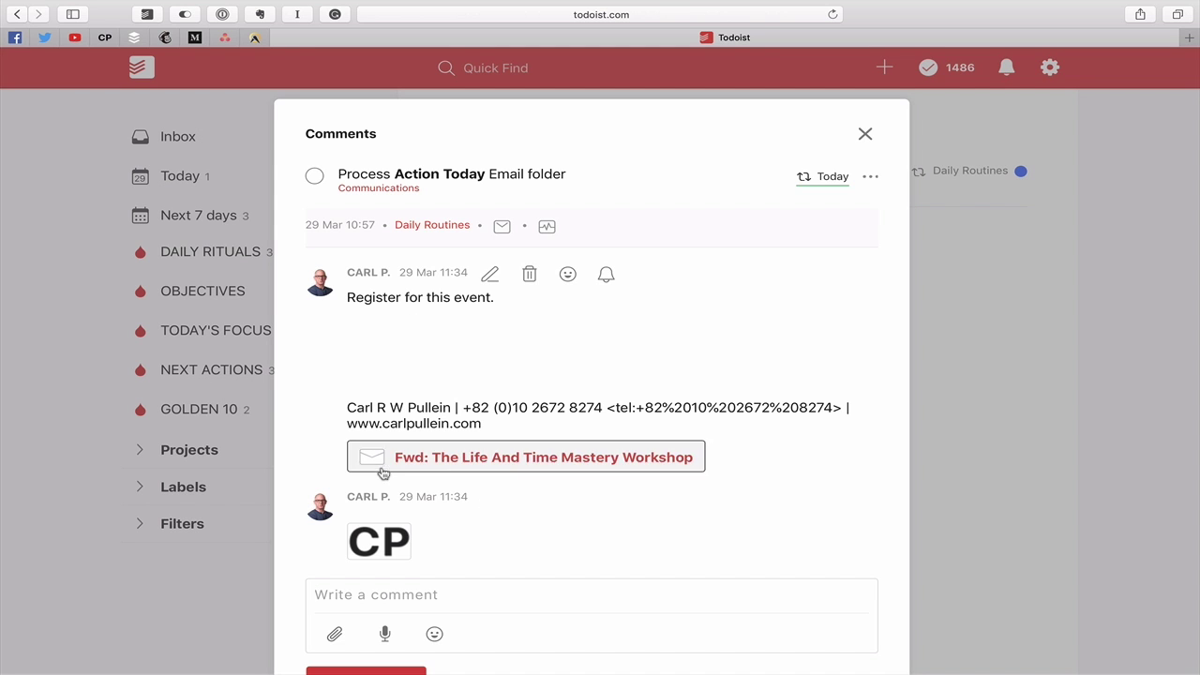
{"action": "left_click", "coordinate": [529, 497]}
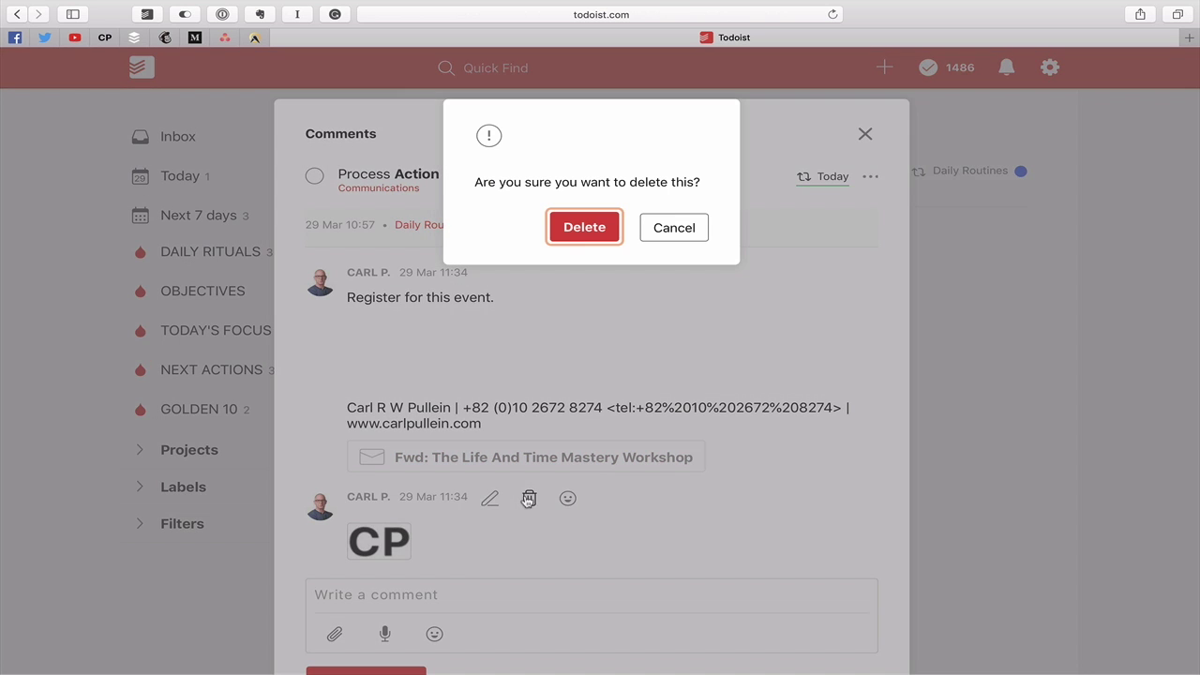
{"action": "left_click", "coordinate": [588, 234]}
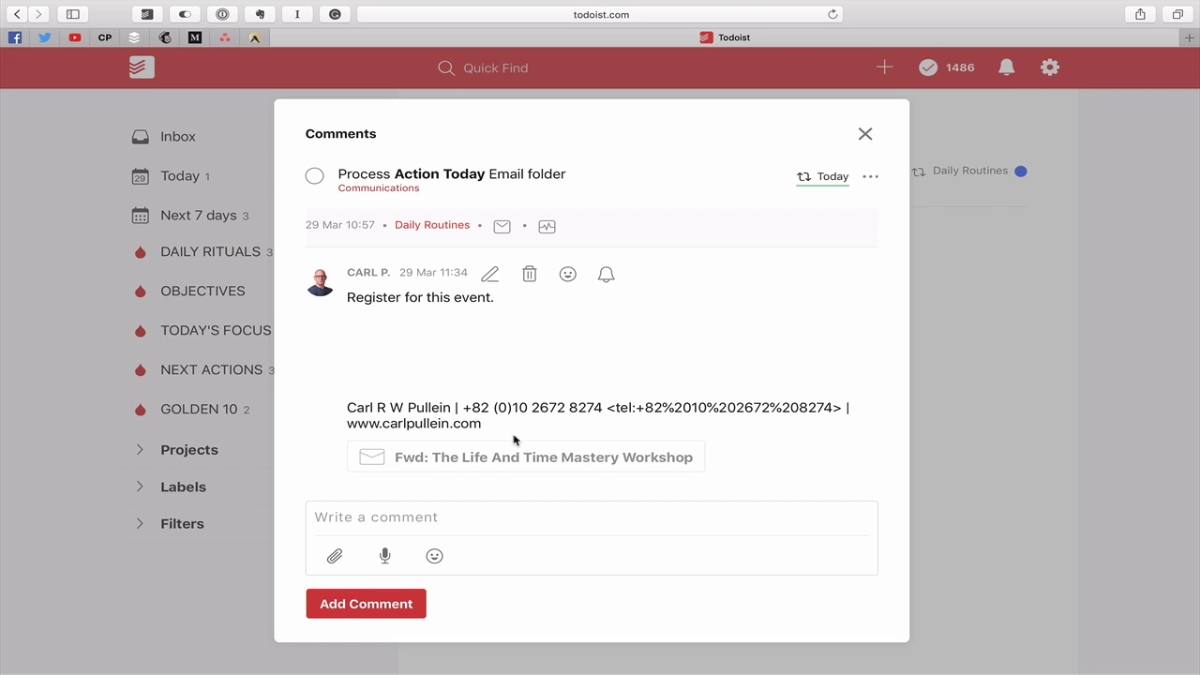
Preview the 'Fwd: The Life And Time Mastery Workshop' attachment, then close it and the comments.
{"action": "left_click", "coordinate": [521, 457]}
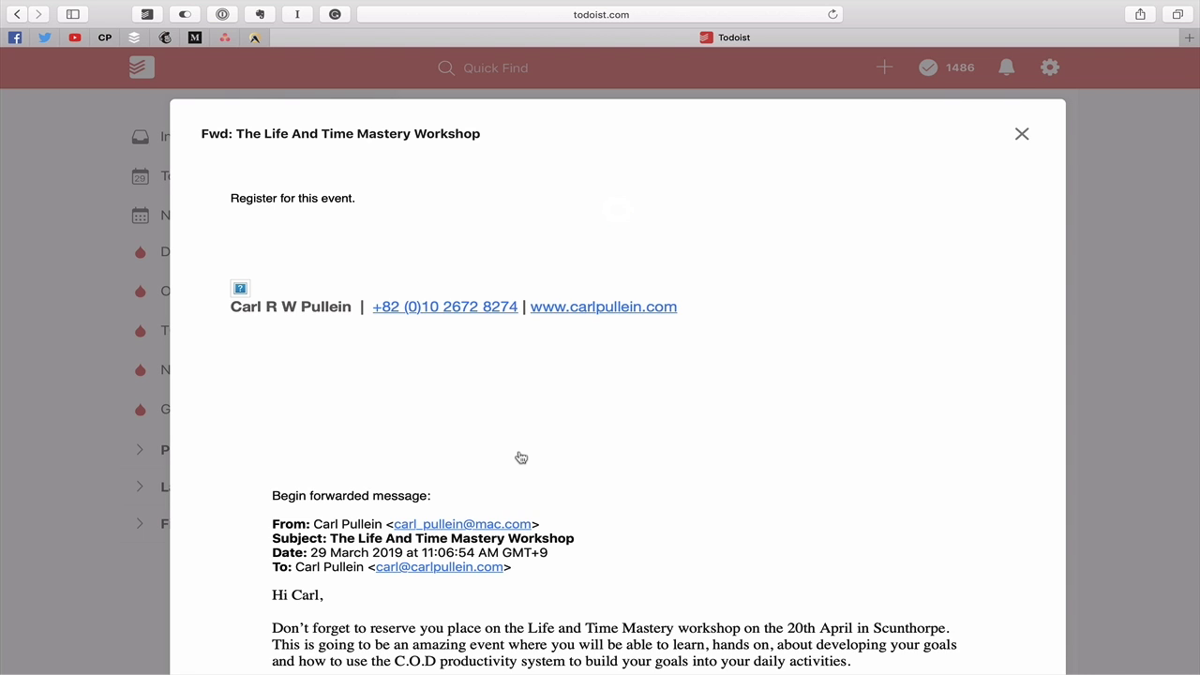
{"action": "scroll", "coordinate": [521, 457], "scroll_direction": "down", "scroll_amount": 5}
{"action": "scroll", "coordinate": [522, 458], "scroll_direction": "up", "scroll_amount": 5}
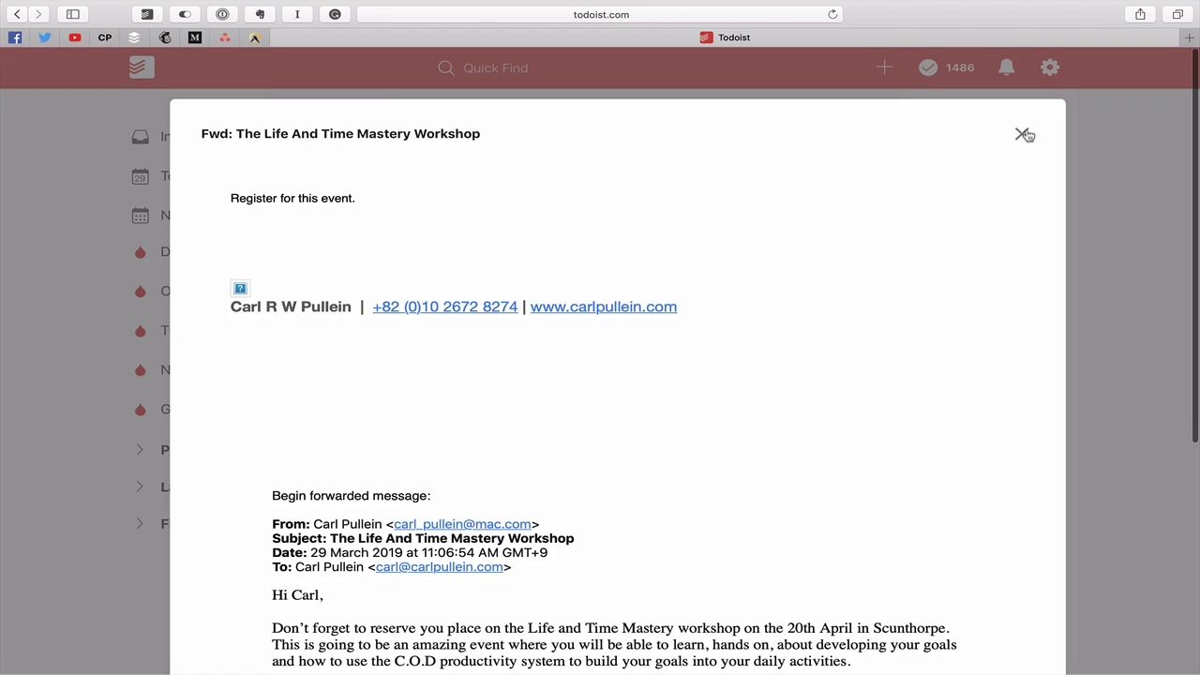
{"action": "left_click", "coordinate": [1022, 133]}
{"action": "left_click", "coordinate": [861, 135]}
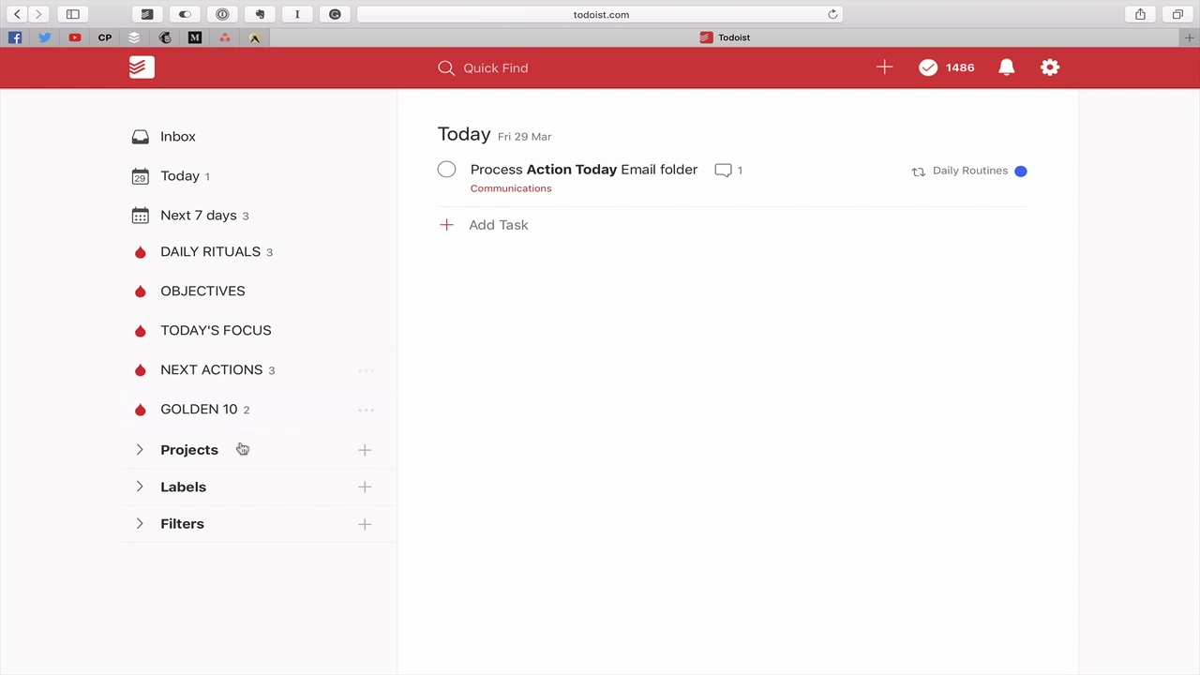
Open WORK > My Great Business Idea and check its project comments, which are empty.
{"action": "left_click", "coordinate": [201, 451]}
{"action": "scroll", "coordinate": [197, 469], "scroll_direction": "down", "scroll_amount": 3}
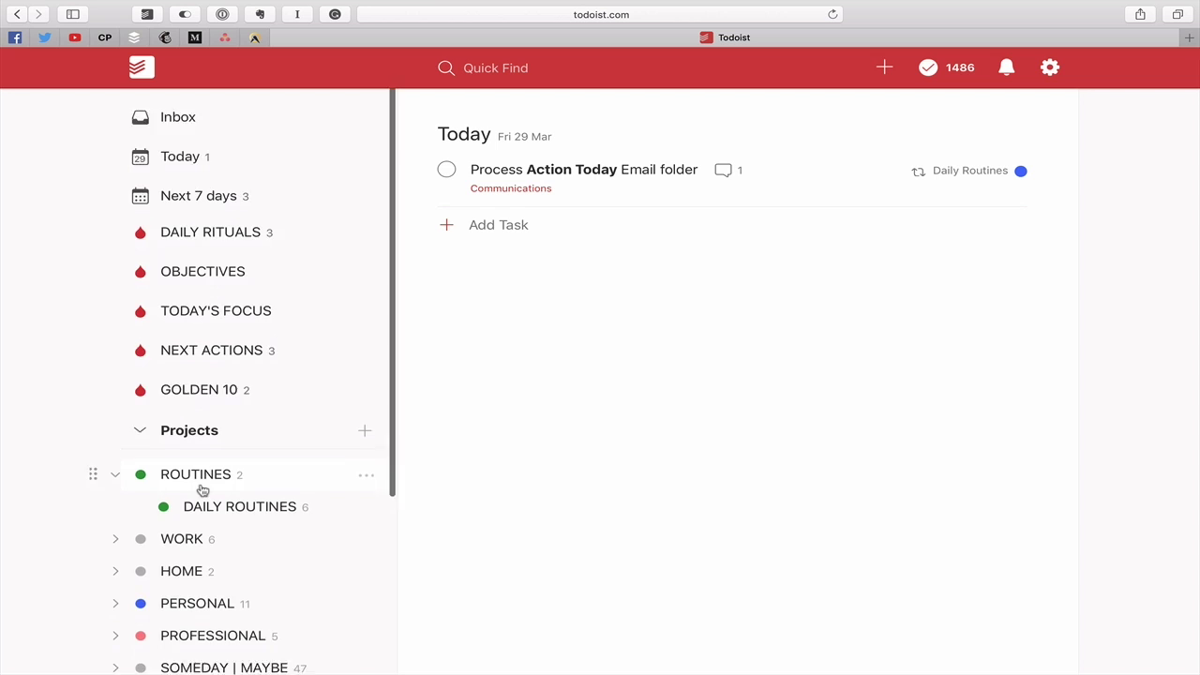
{"action": "left_click", "coordinate": [181, 452]}
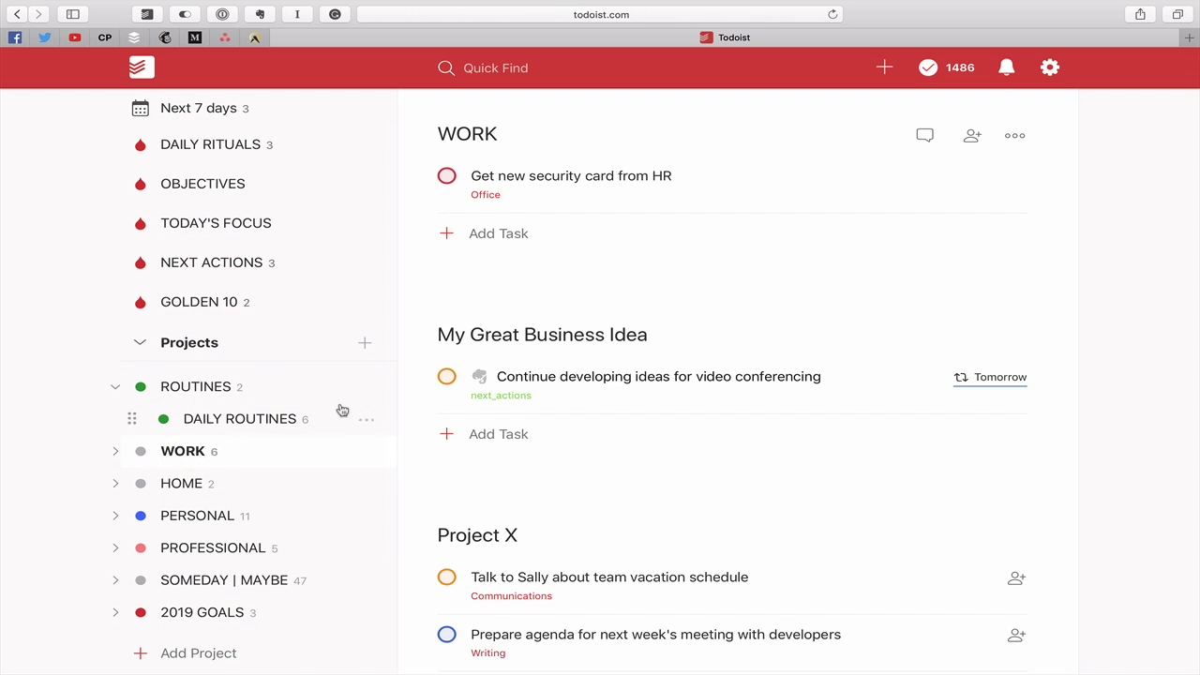
{"action": "left_click", "coordinate": [113, 453]}
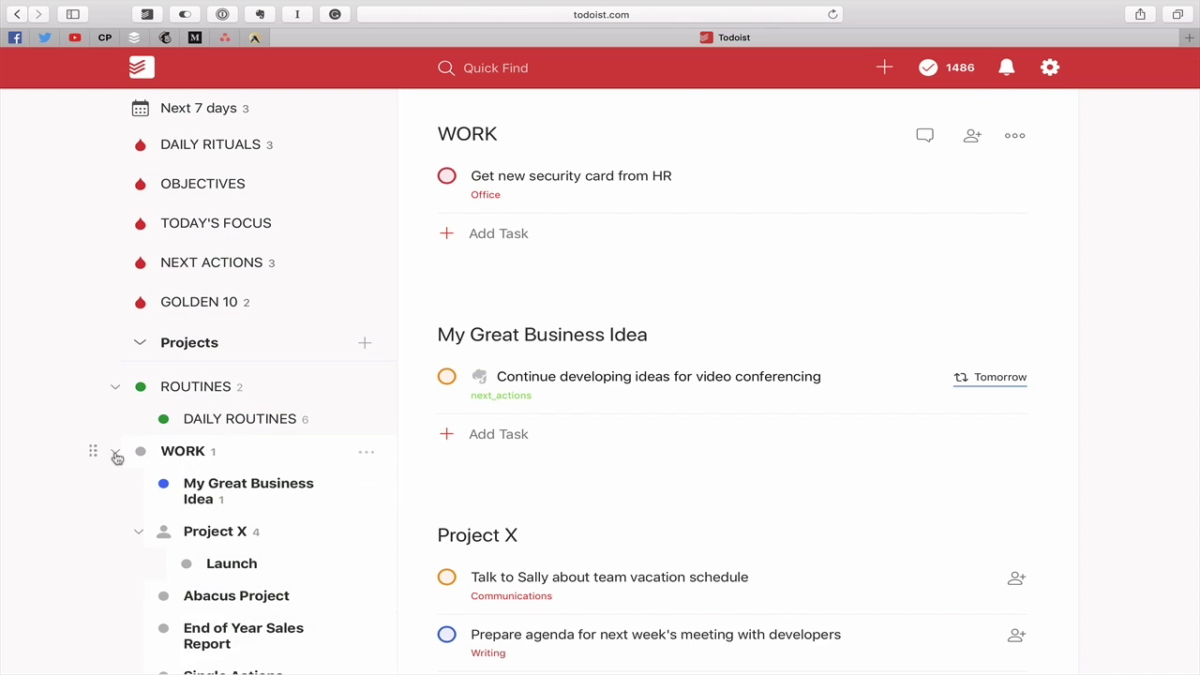
{"action": "left_click", "coordinate": [223, 484]}
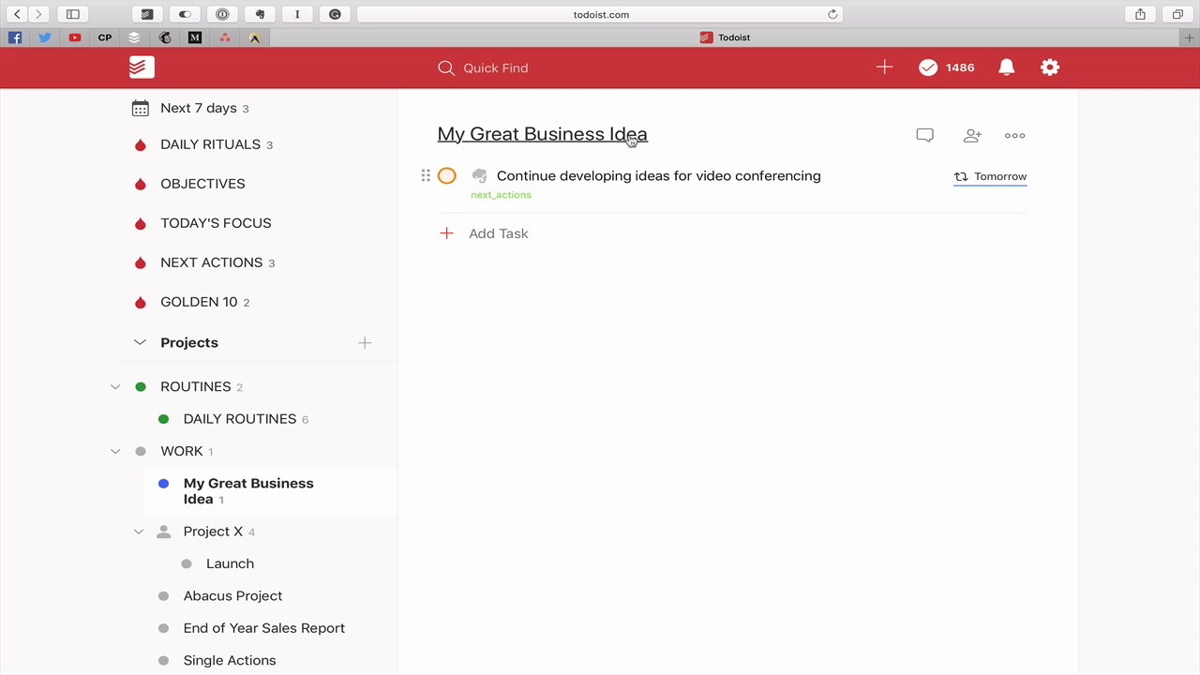
{"action": "left_click", "coordinate": [925, 137]}
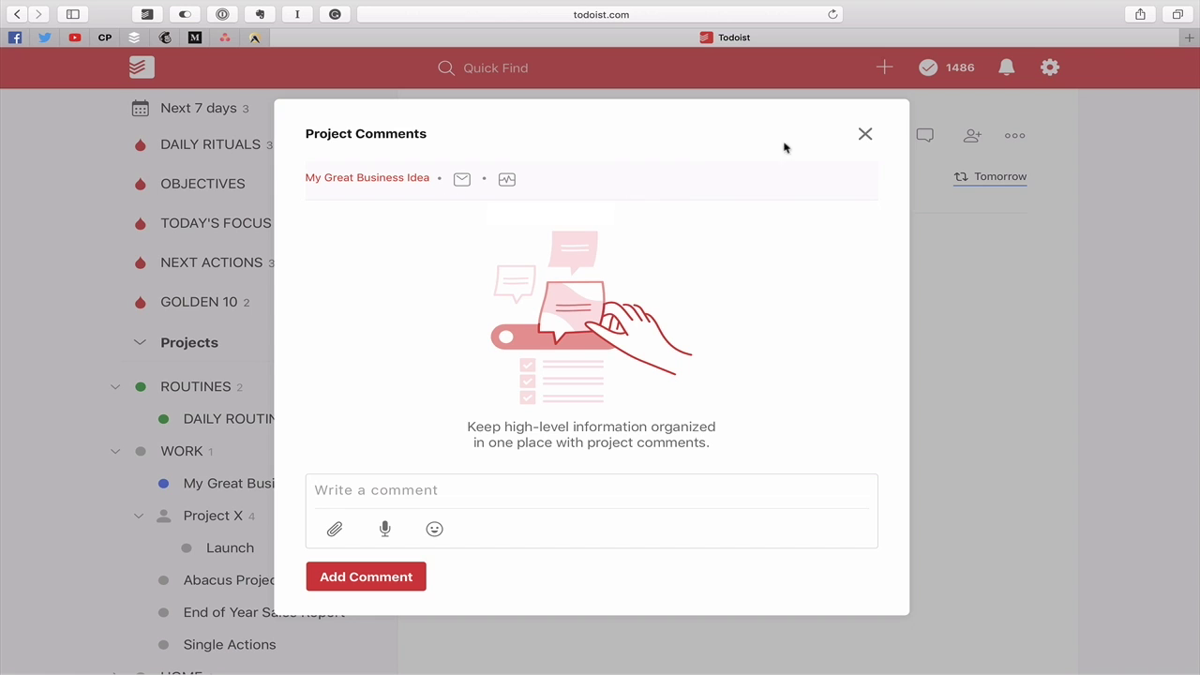
{"action": "left_click", "coordinate": [866, 137]}
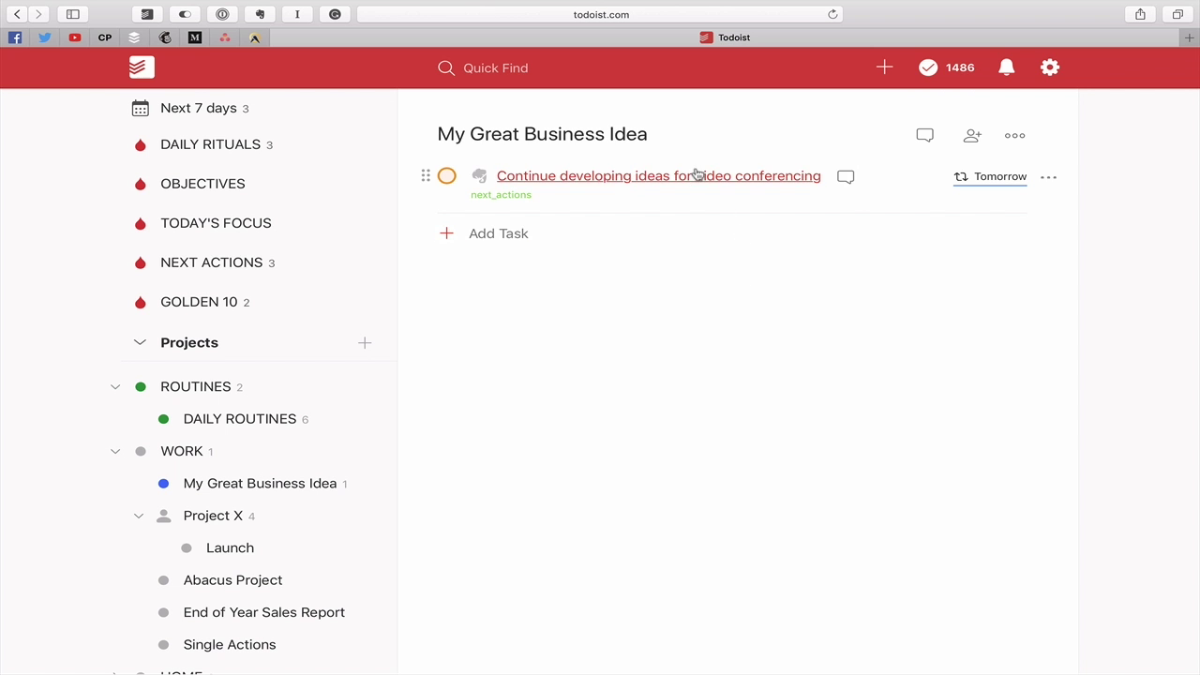